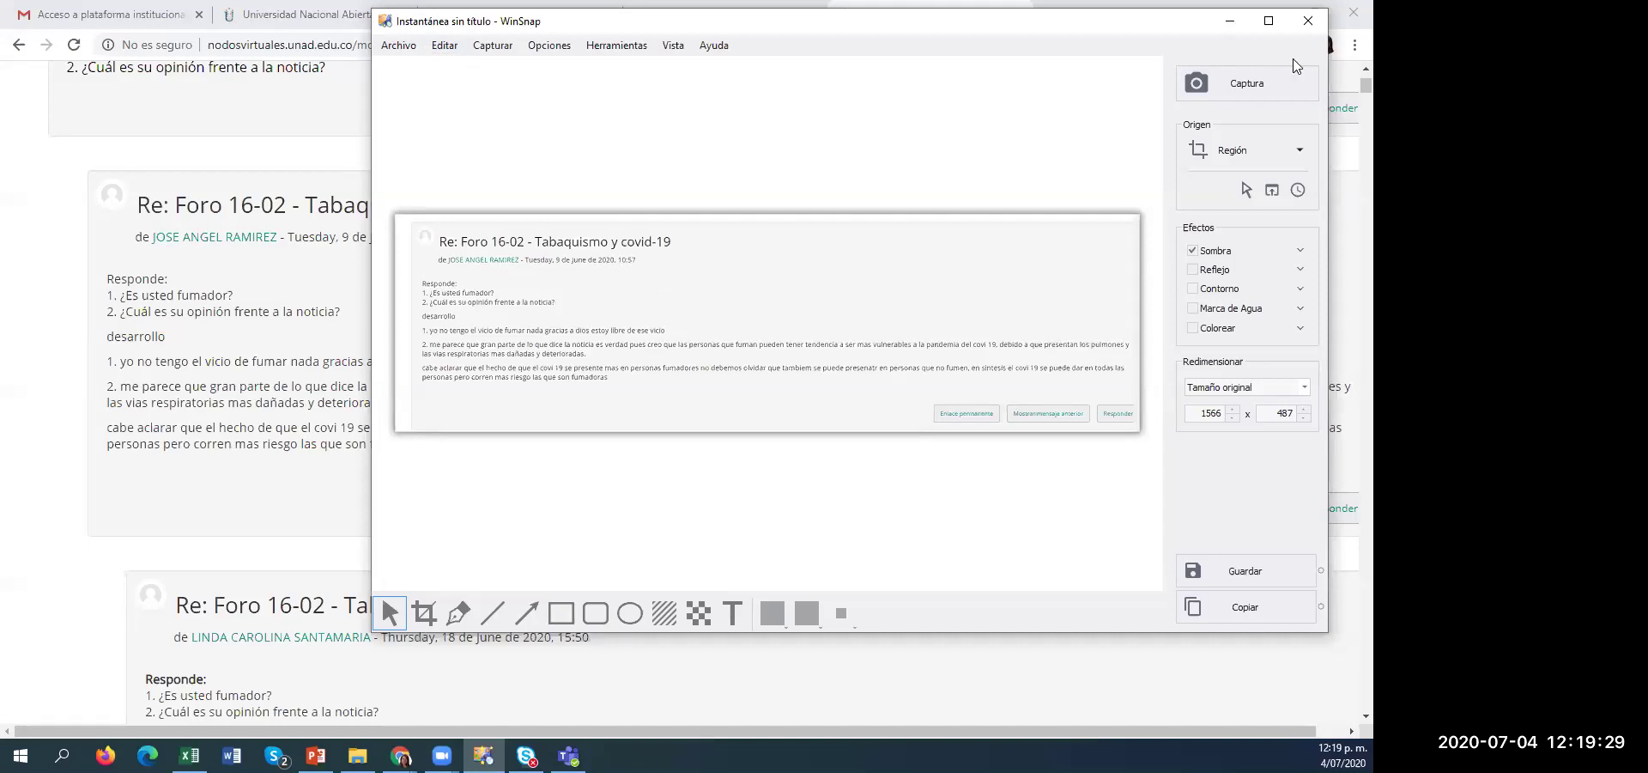
- Minimize the WinSnap capture, return to the ACCeSIT campus page and open the CATEDRA UNADISTA (80017B_762) course
left_click(1230, 20)
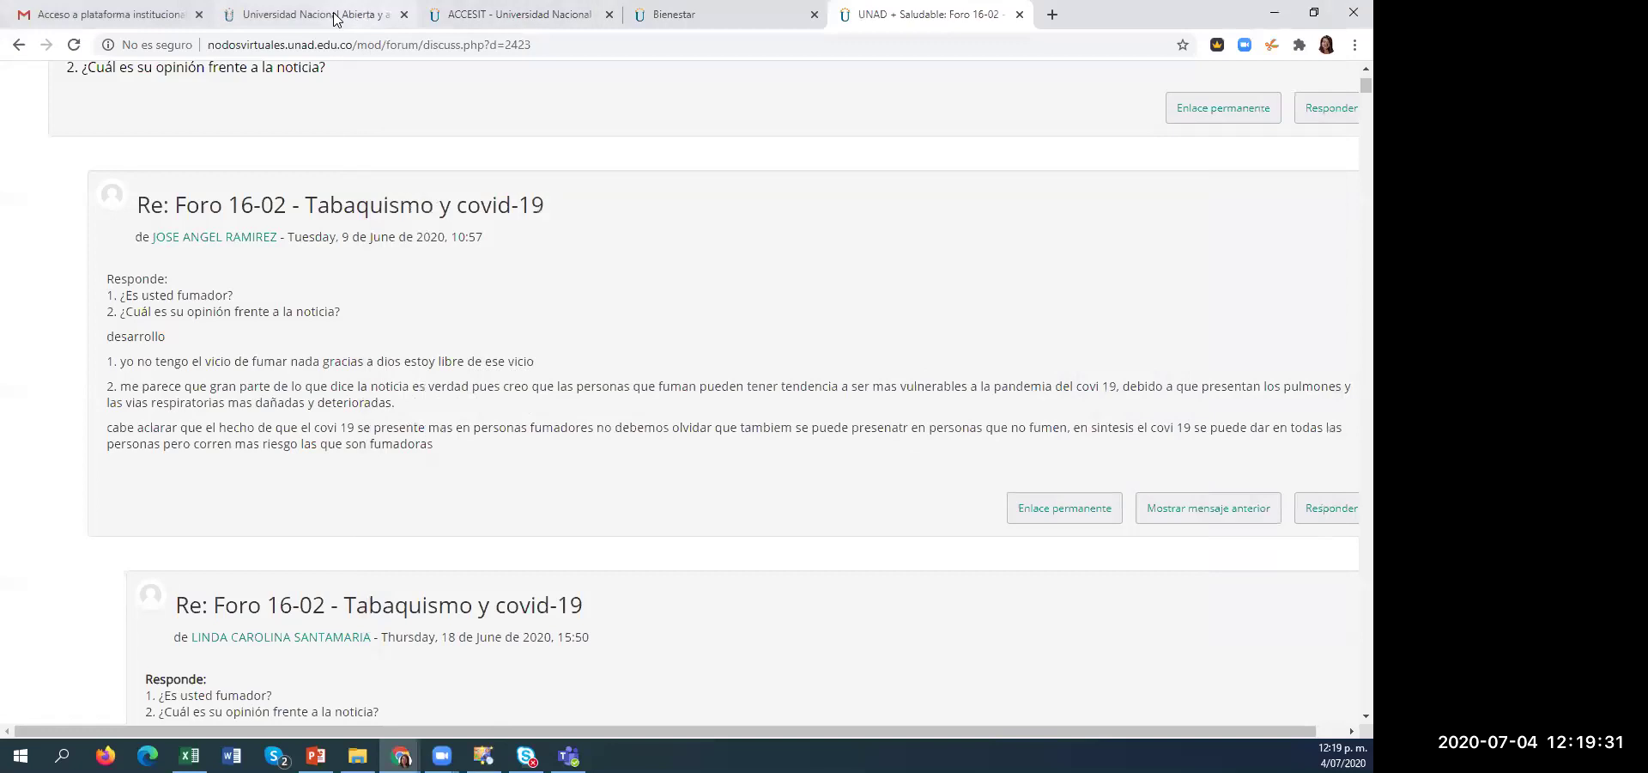
left_click(367, 18)
left_click(498, 16)
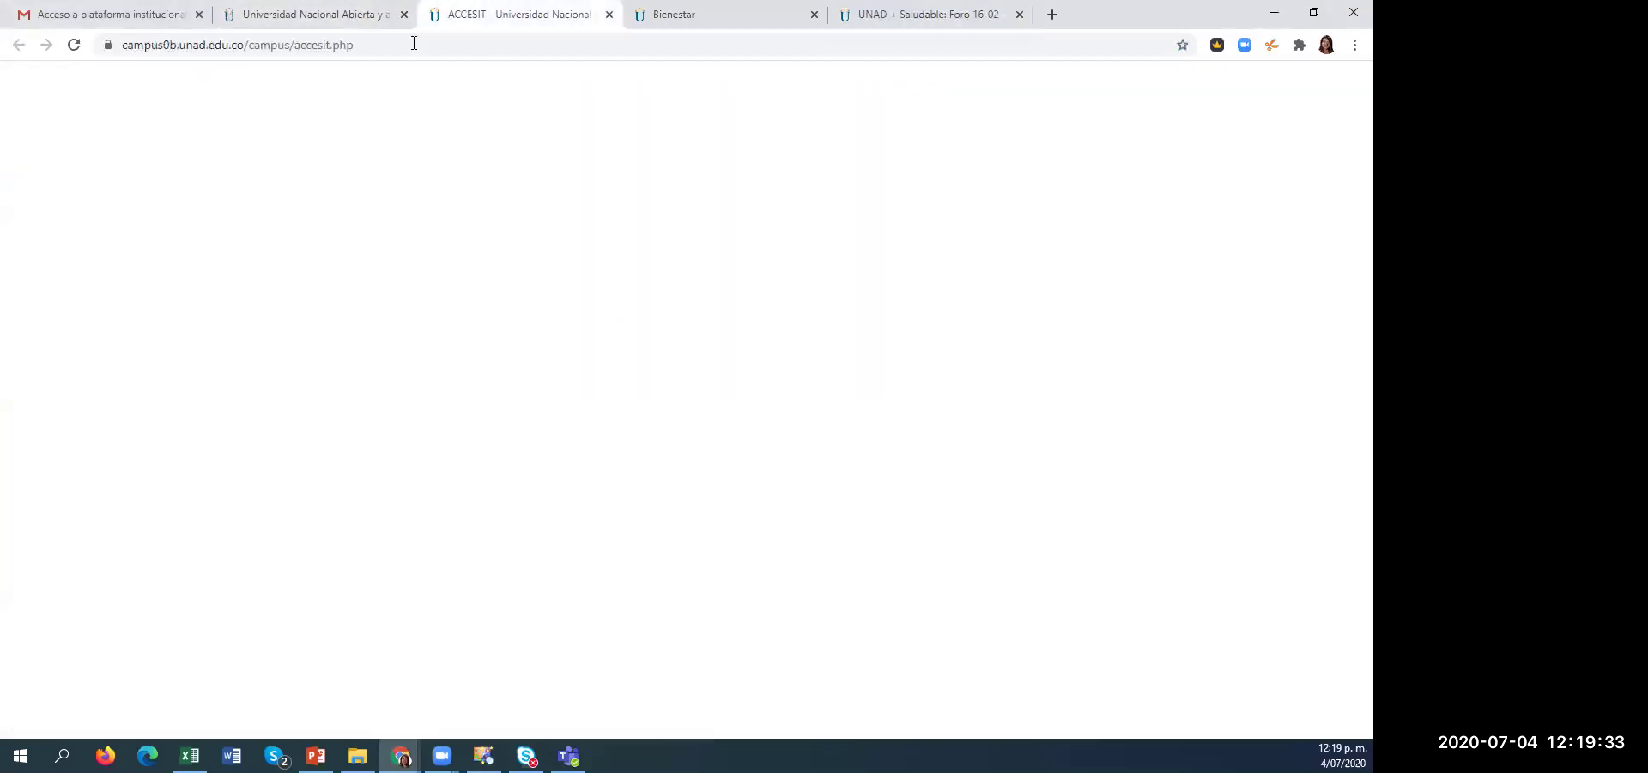
left_click(315, 416)
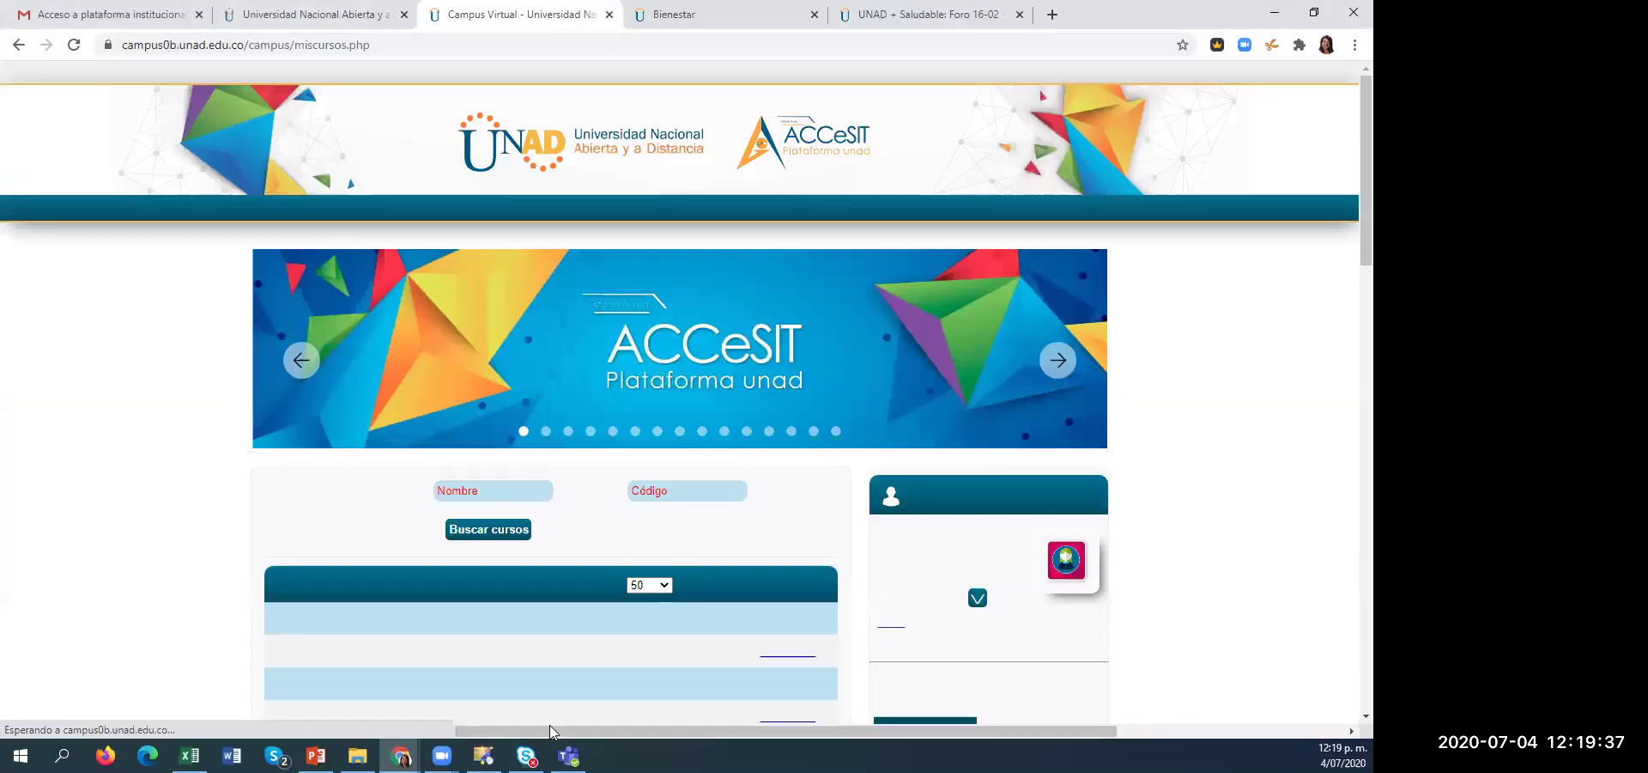
scroll(788, 490, "down", 3)
left_click(789, 478)
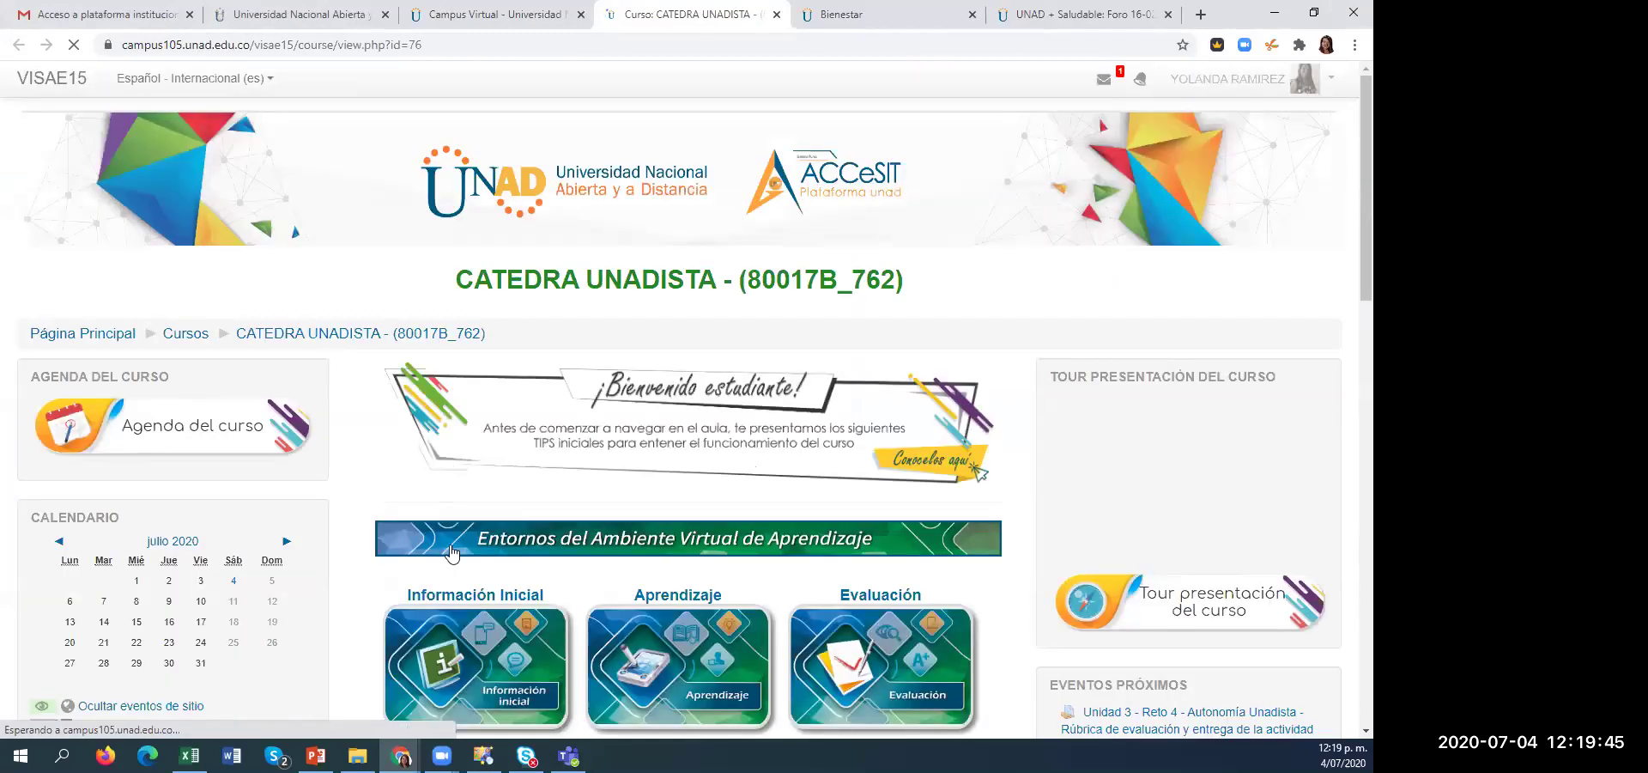
- Enter the course's Aprendizaje section and open the discussion forum "Unidad 3 - Reto 4 - Autonomía Unadista"
scroll(453, 553, "down", 2)
left_click(697, 489)
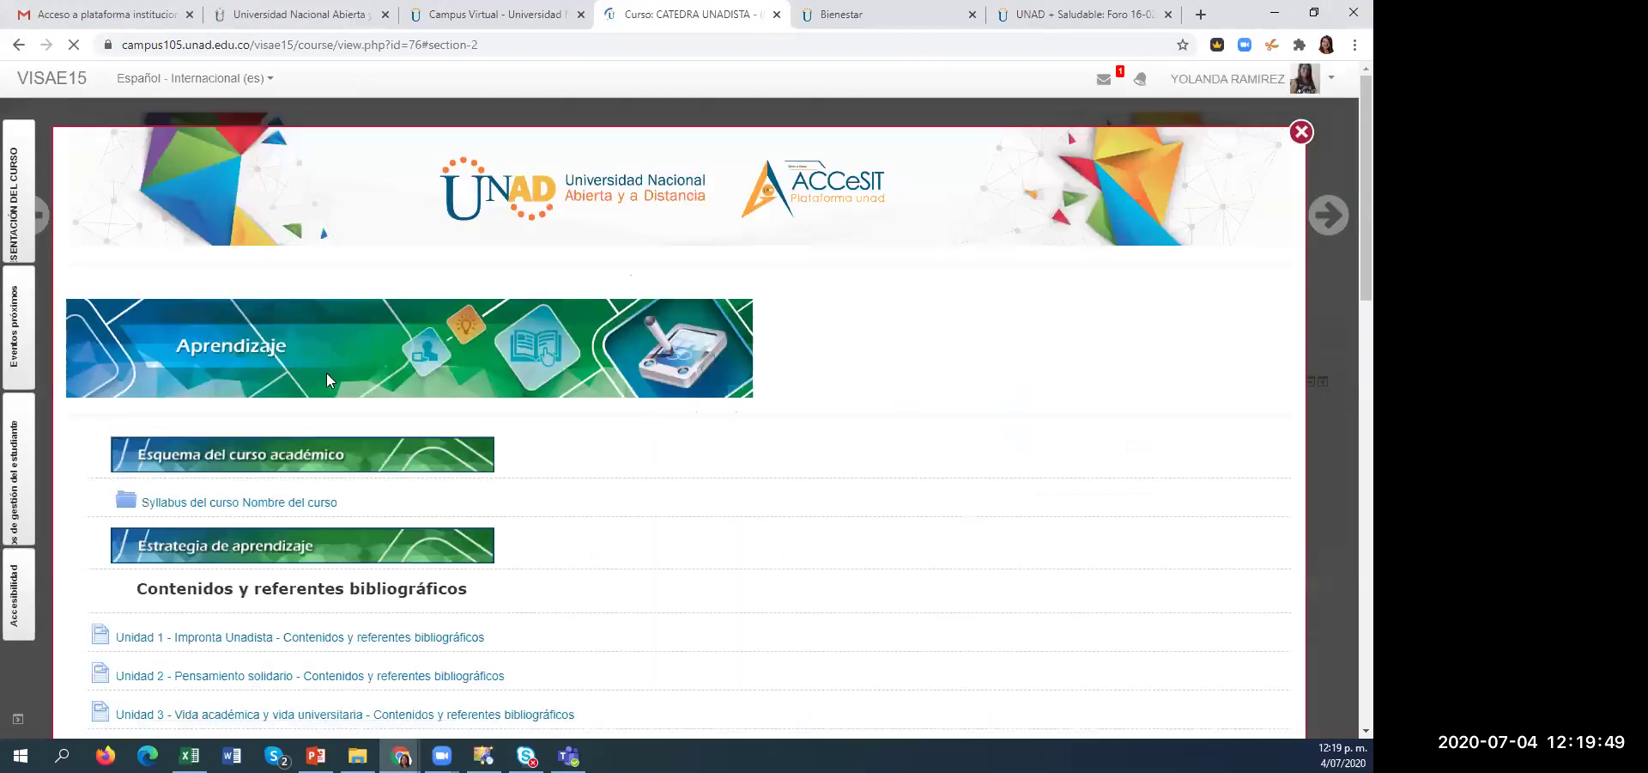
scroll(326, 372, "down", 6)
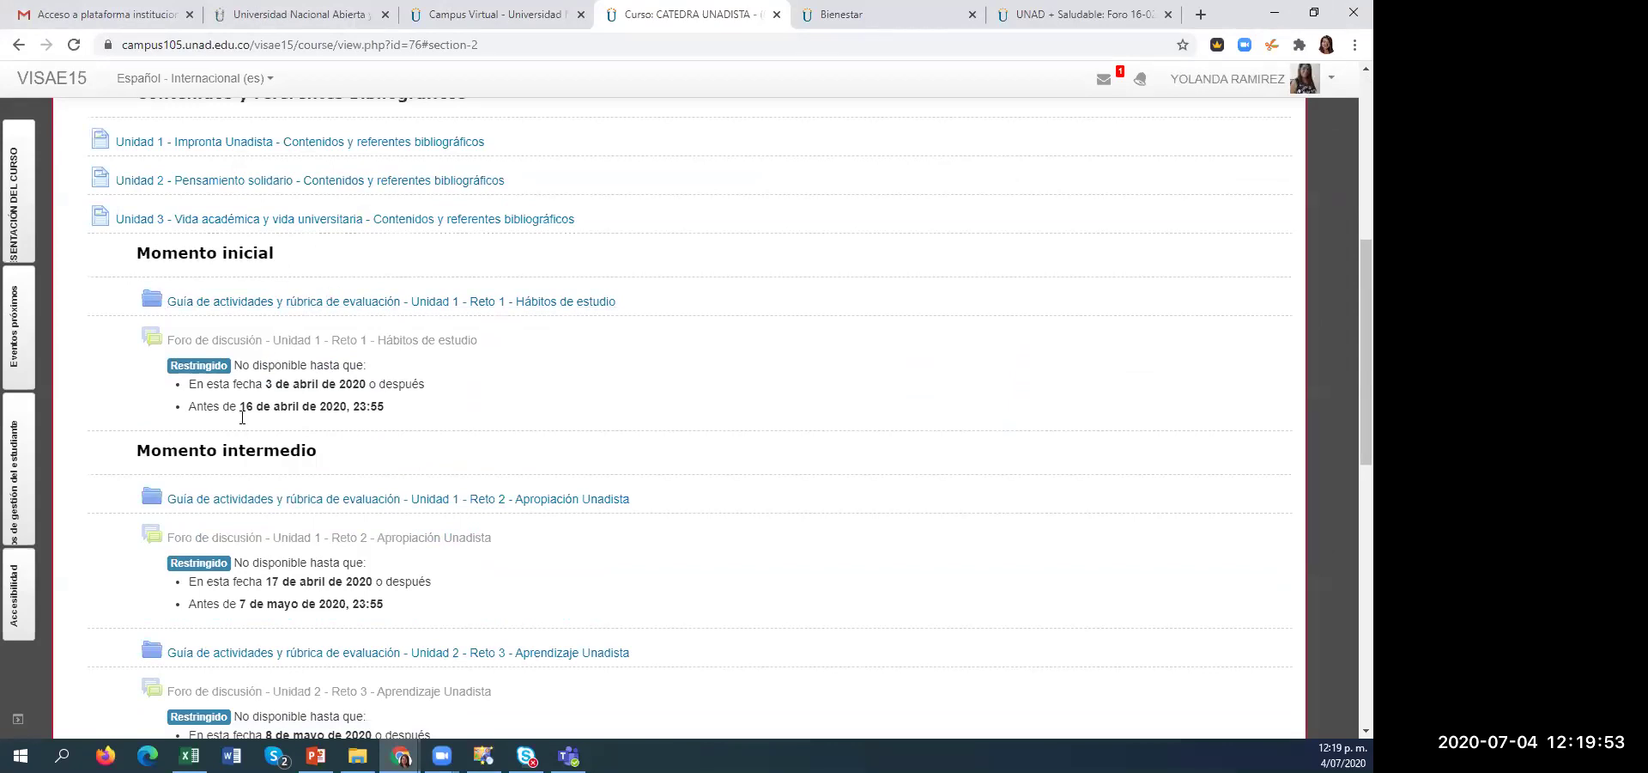
scroll(242, 417, "down", 6)
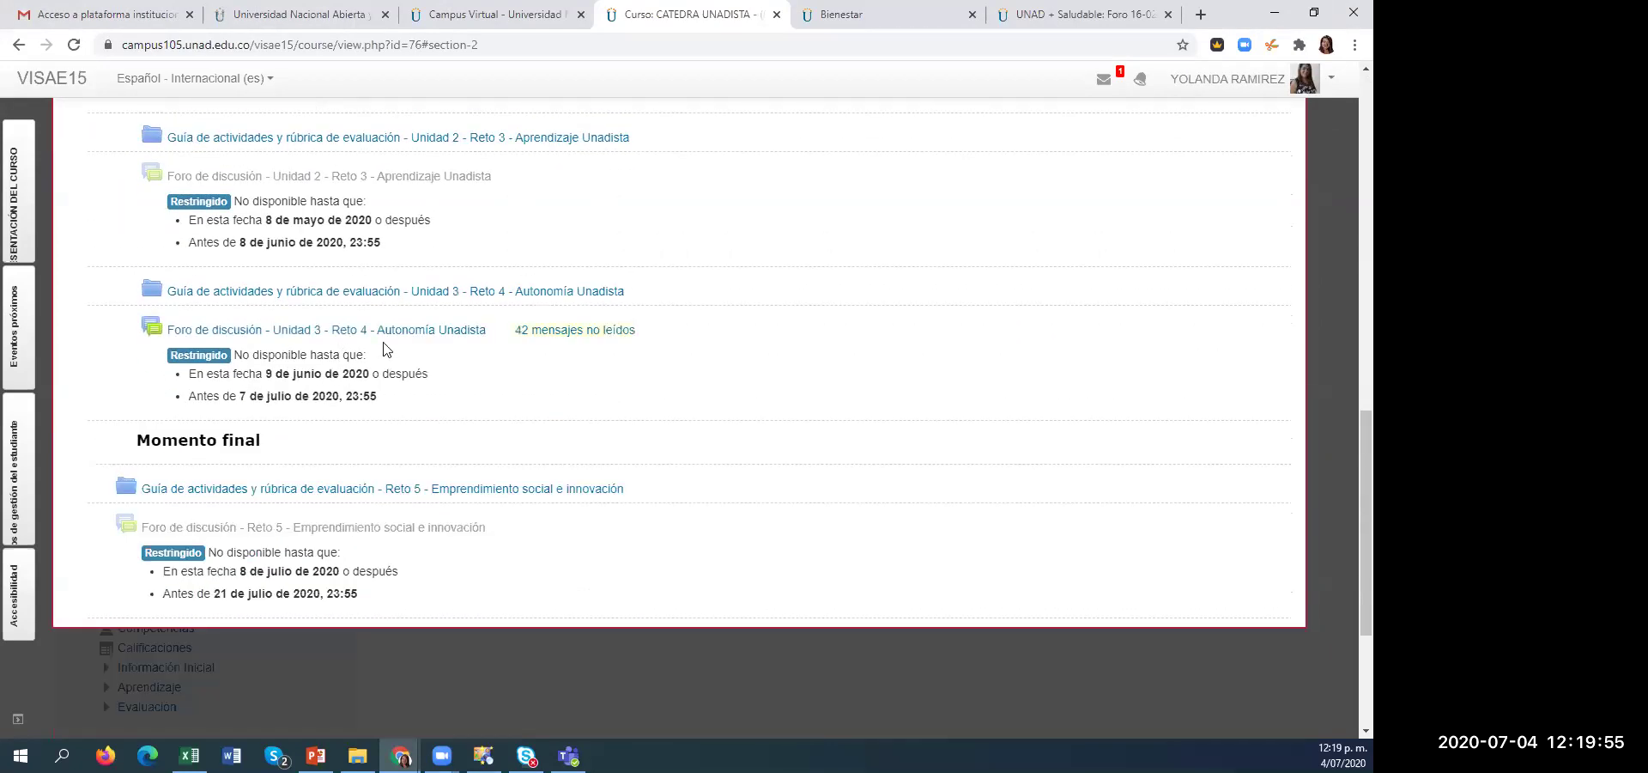
left_click(358, 332)
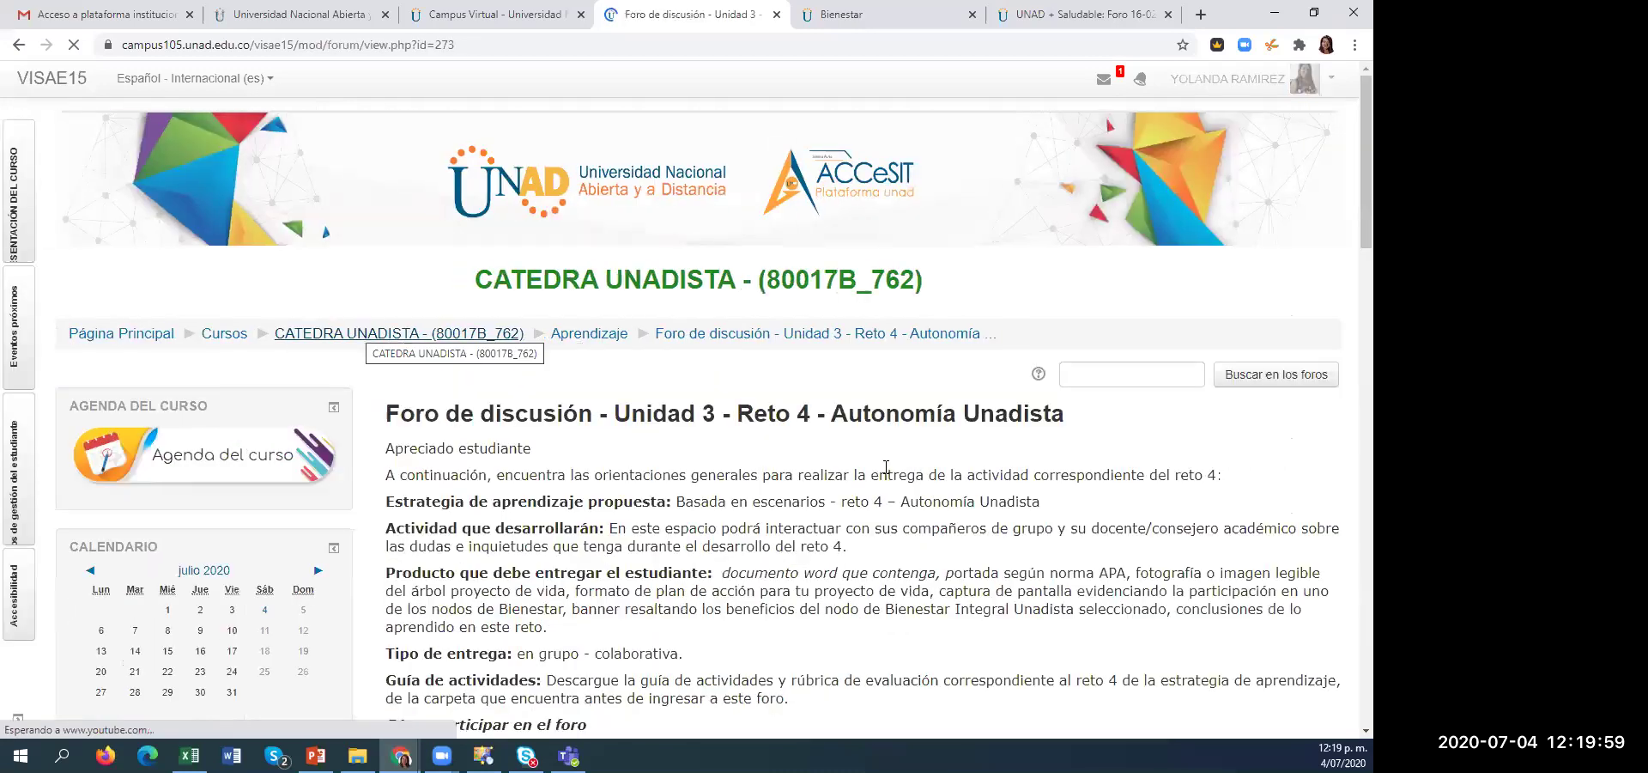
- Open the "Reto 4 - Autonomía Unadista" topic and start a reply to its opening post
scroll(835, 431, "down", 9)
scroll(799, 415, "up", 1)
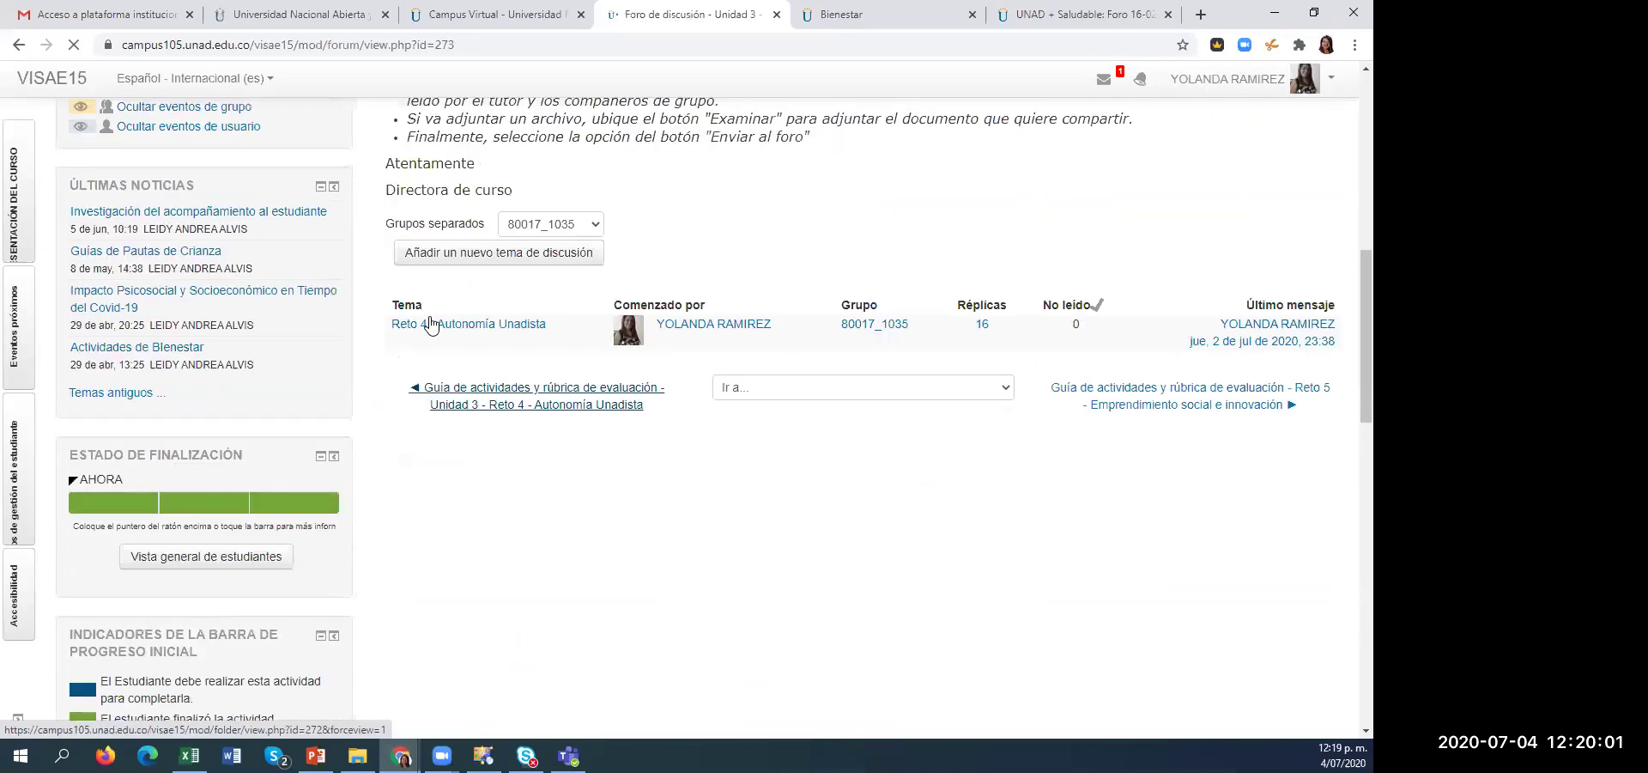
left_click(459, 331)
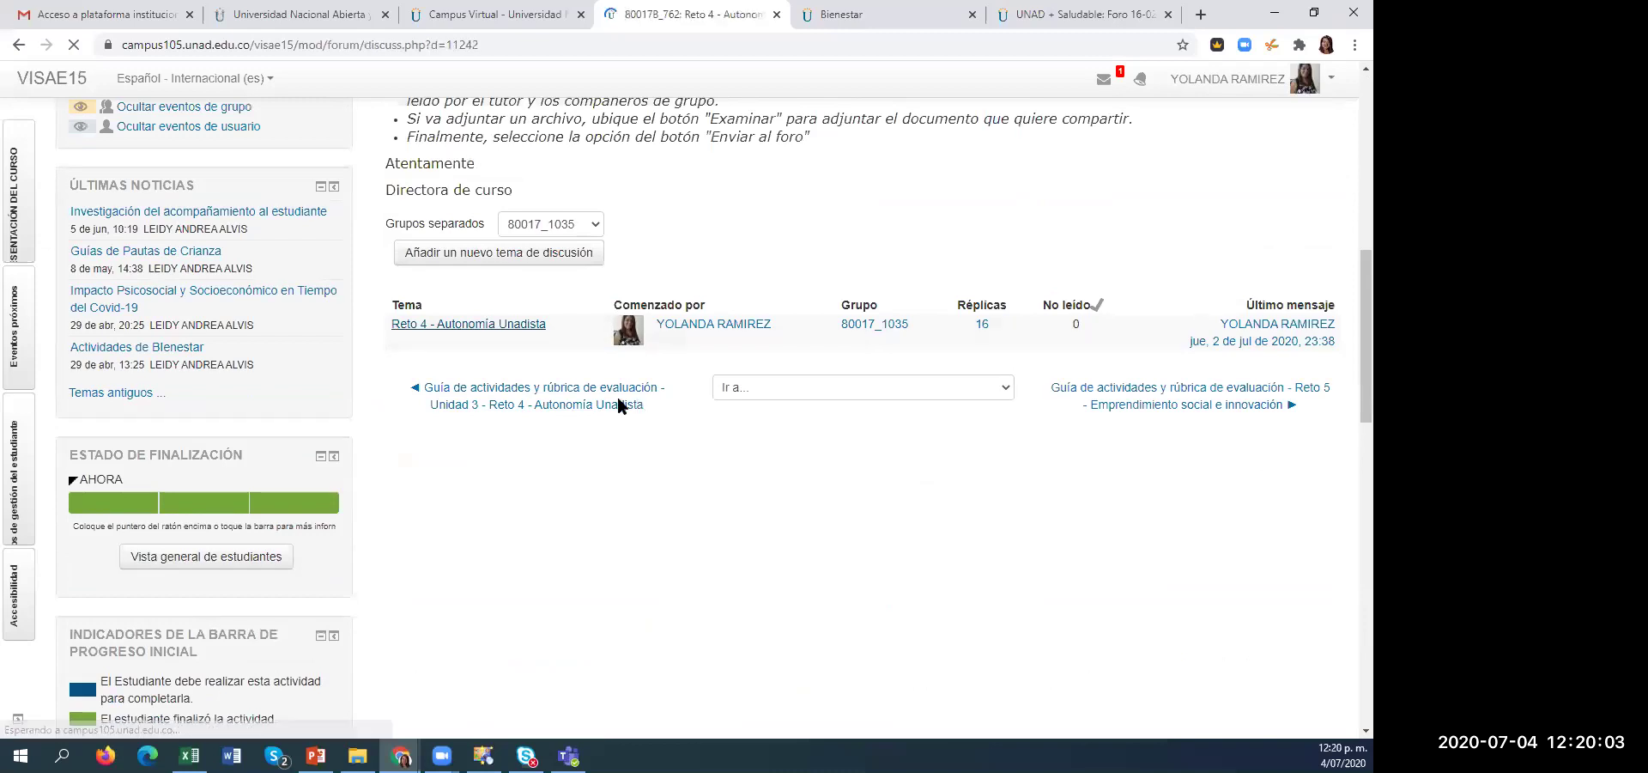
scroll(960, 534, "down", 10)
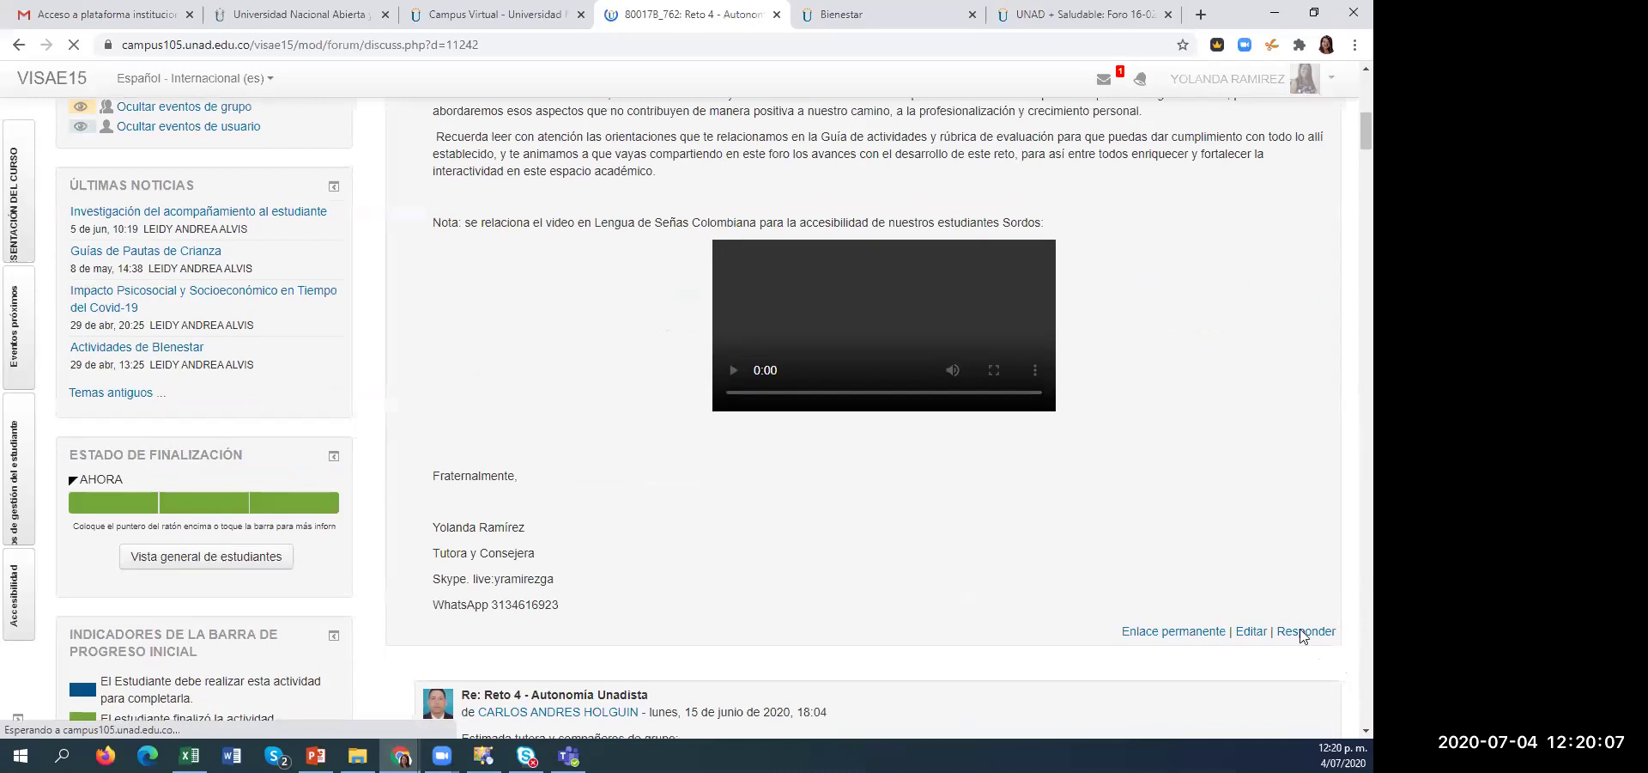
scroll(1302, 601, "down", 2)
left_click(1304, 568)
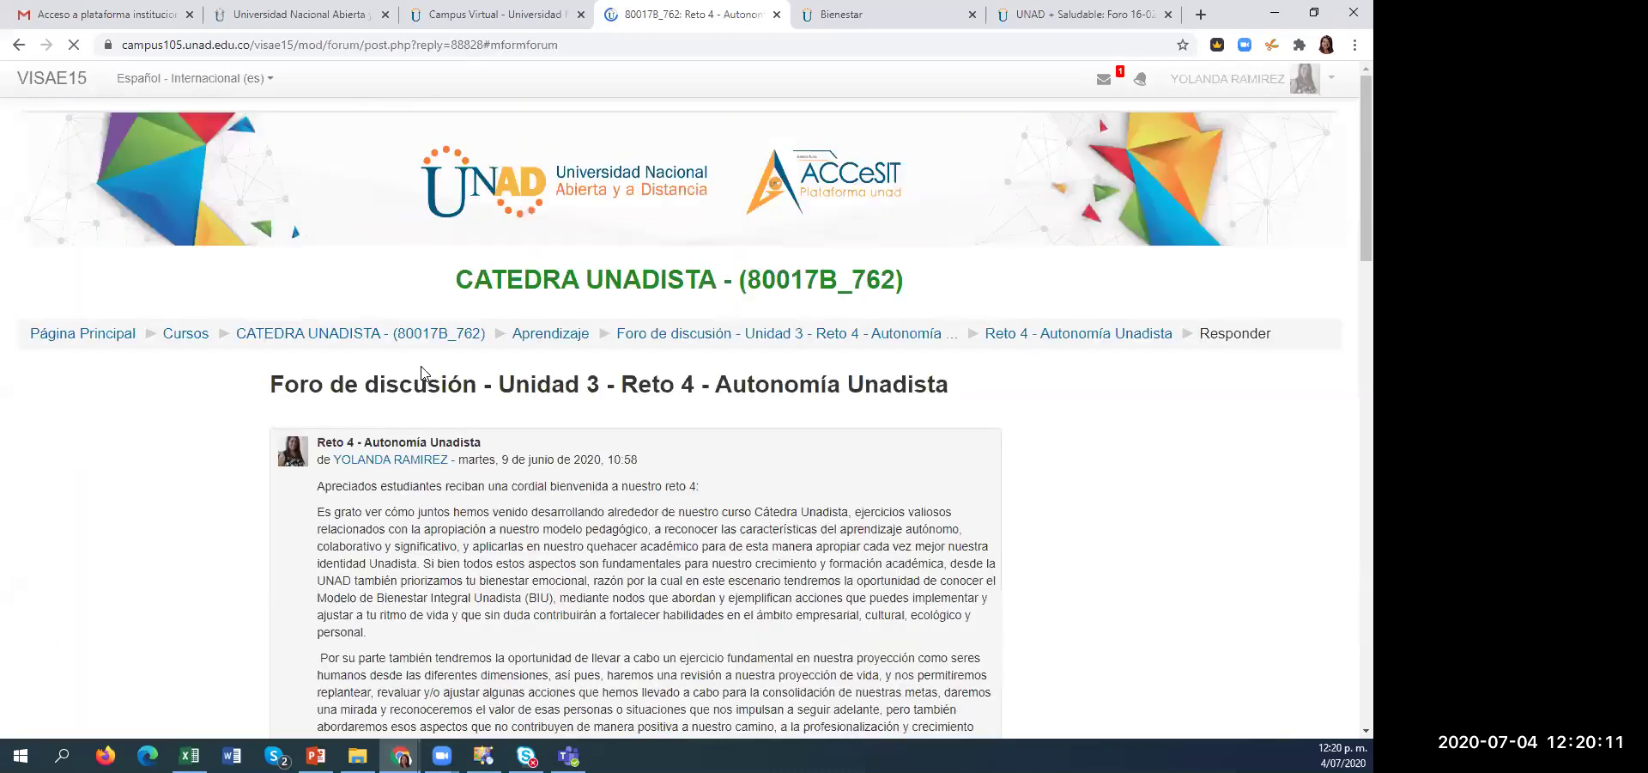
- Show all formatting options of the reply's message editor and place the cursor in the message body
scroll(677, 462, "down", 7)
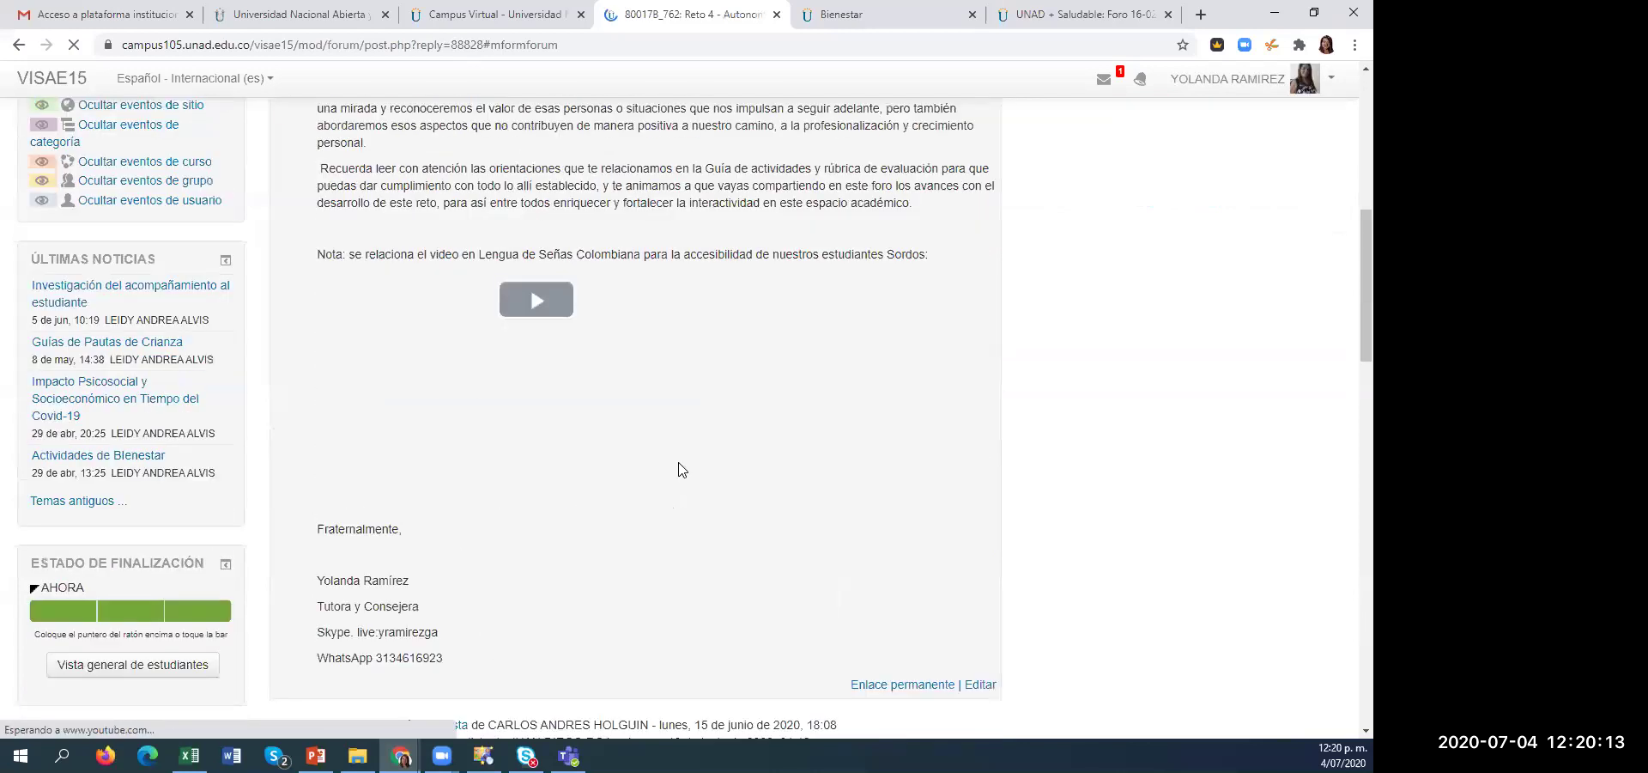
scroll(678, 469, "down", 10)
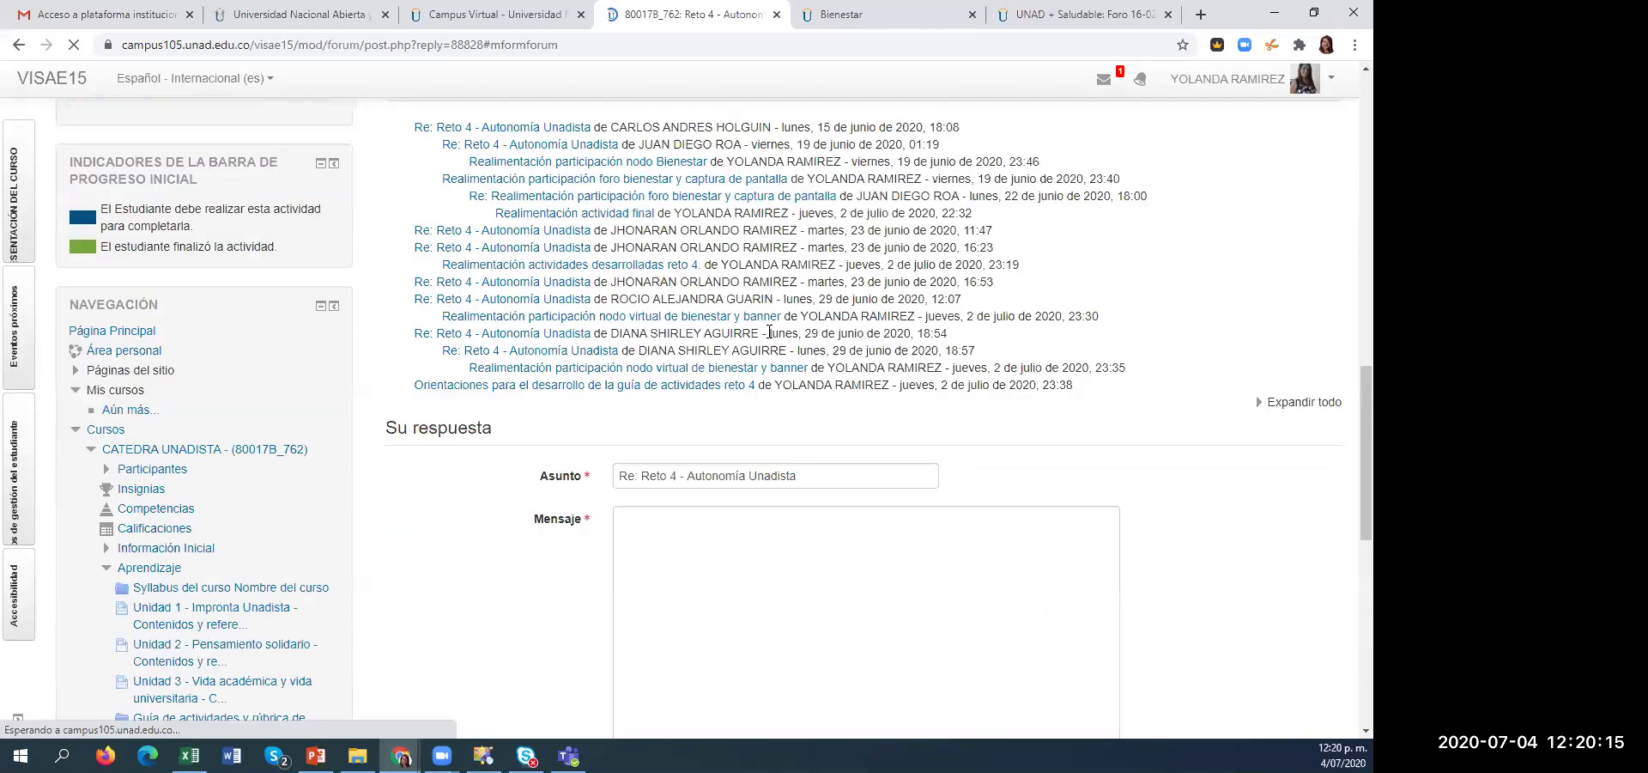
scroll(770, 332, "down", 4)
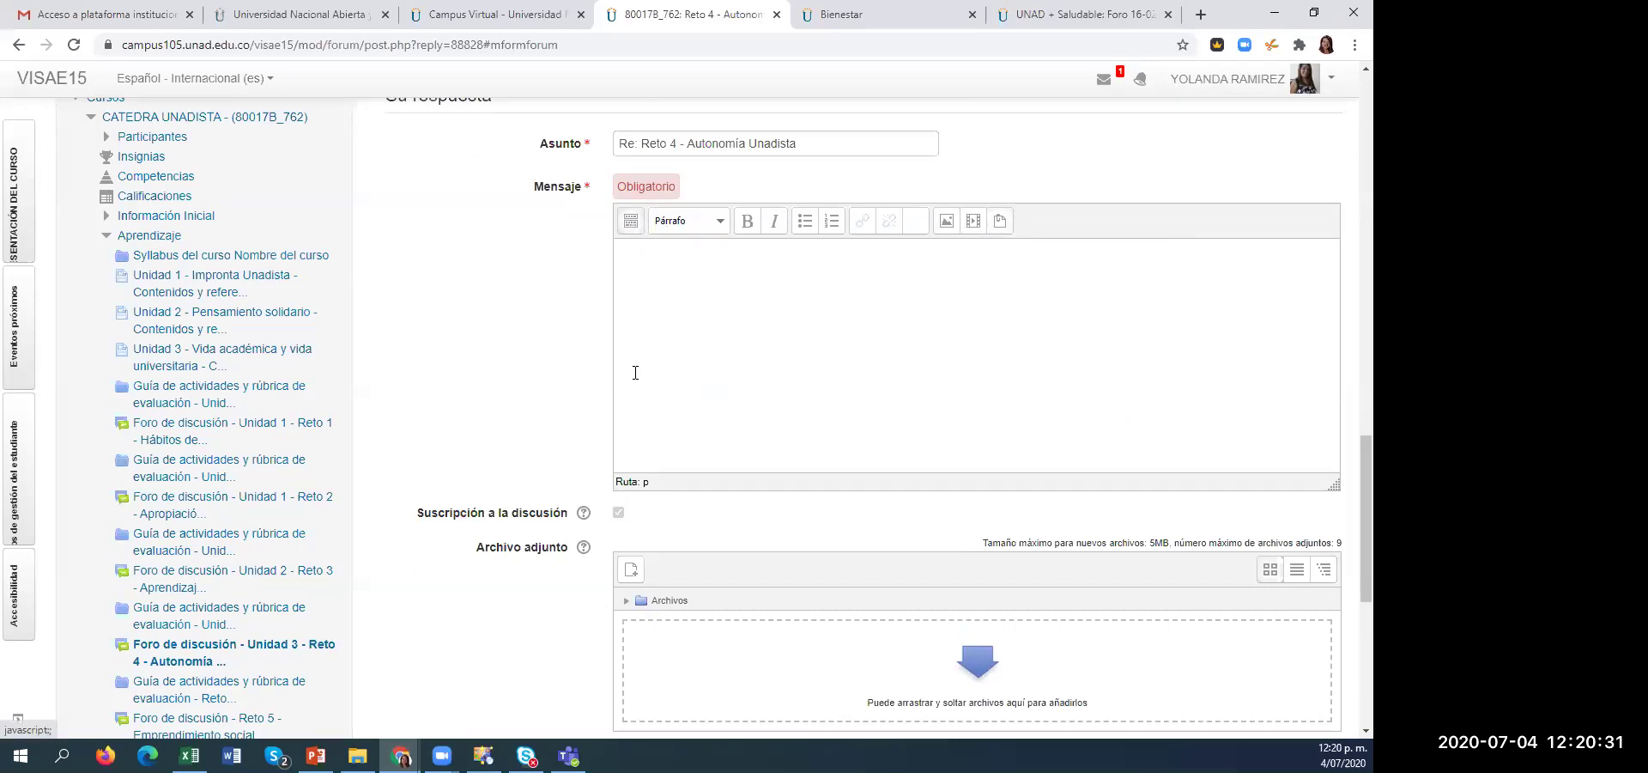
left_click(632, 225)
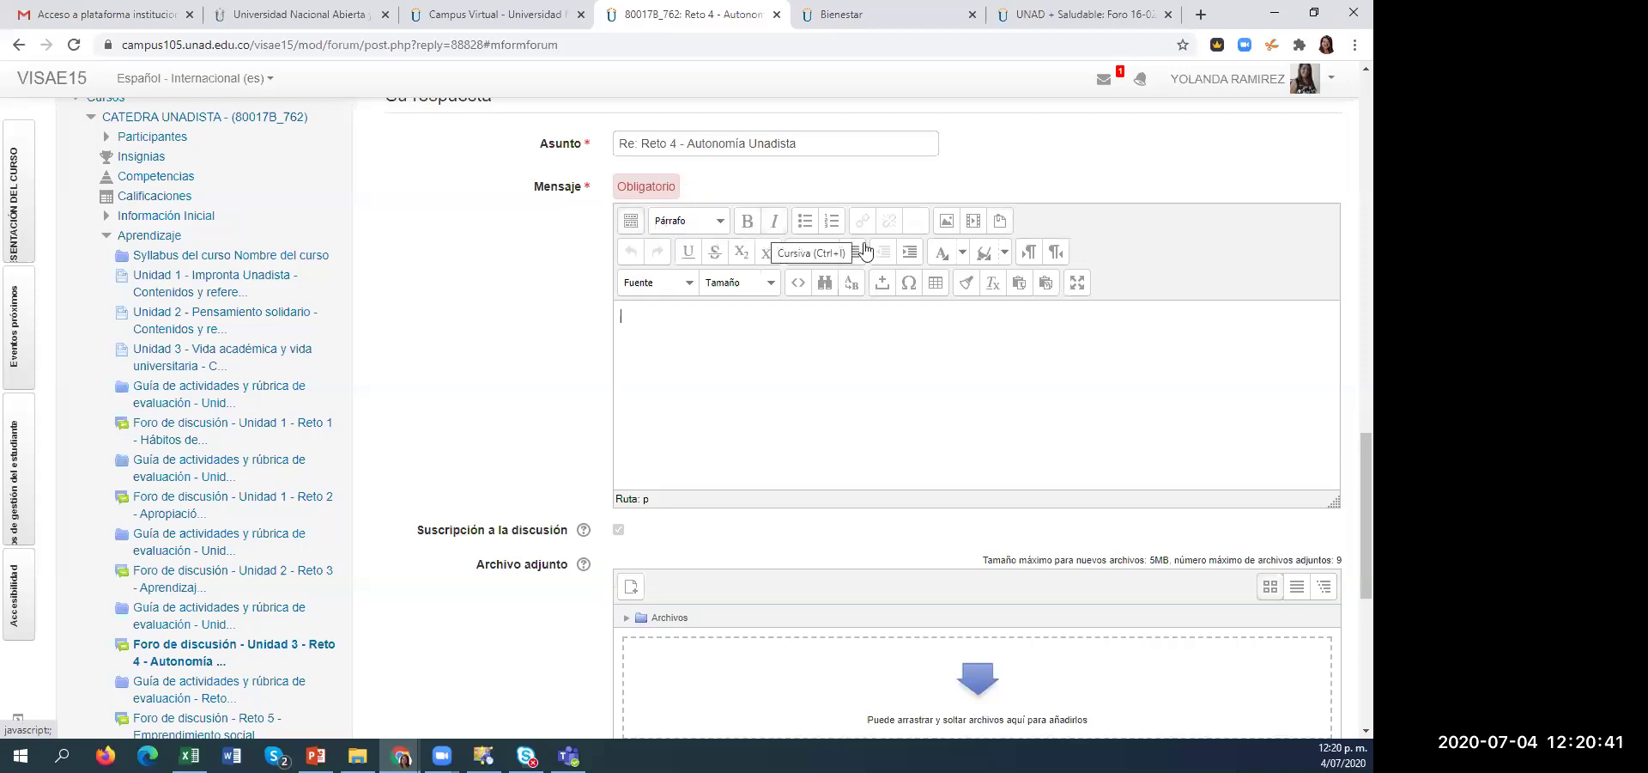
left_click(757, 382)
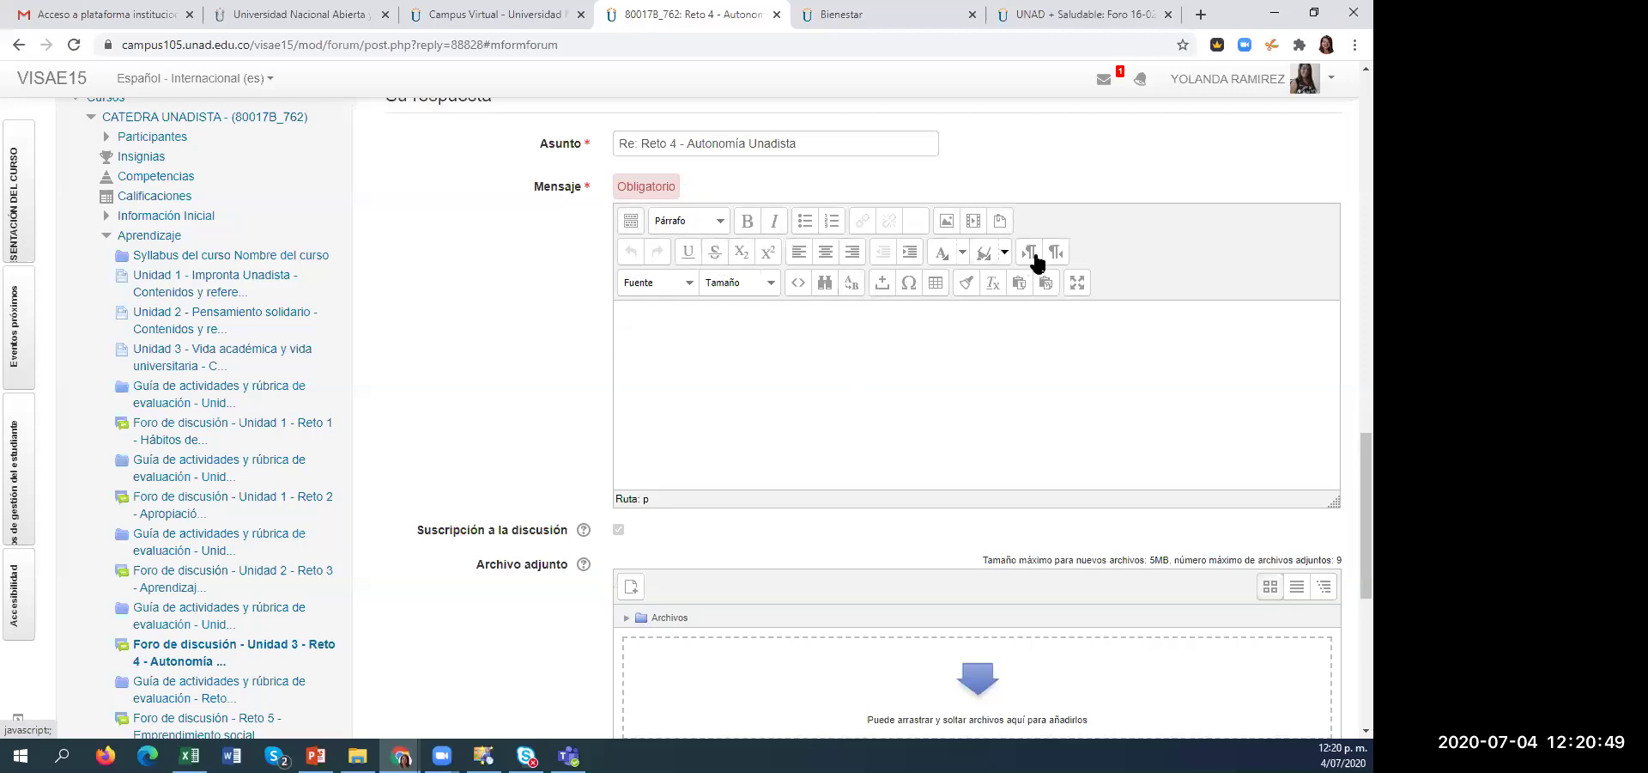
left_click(803, 325)
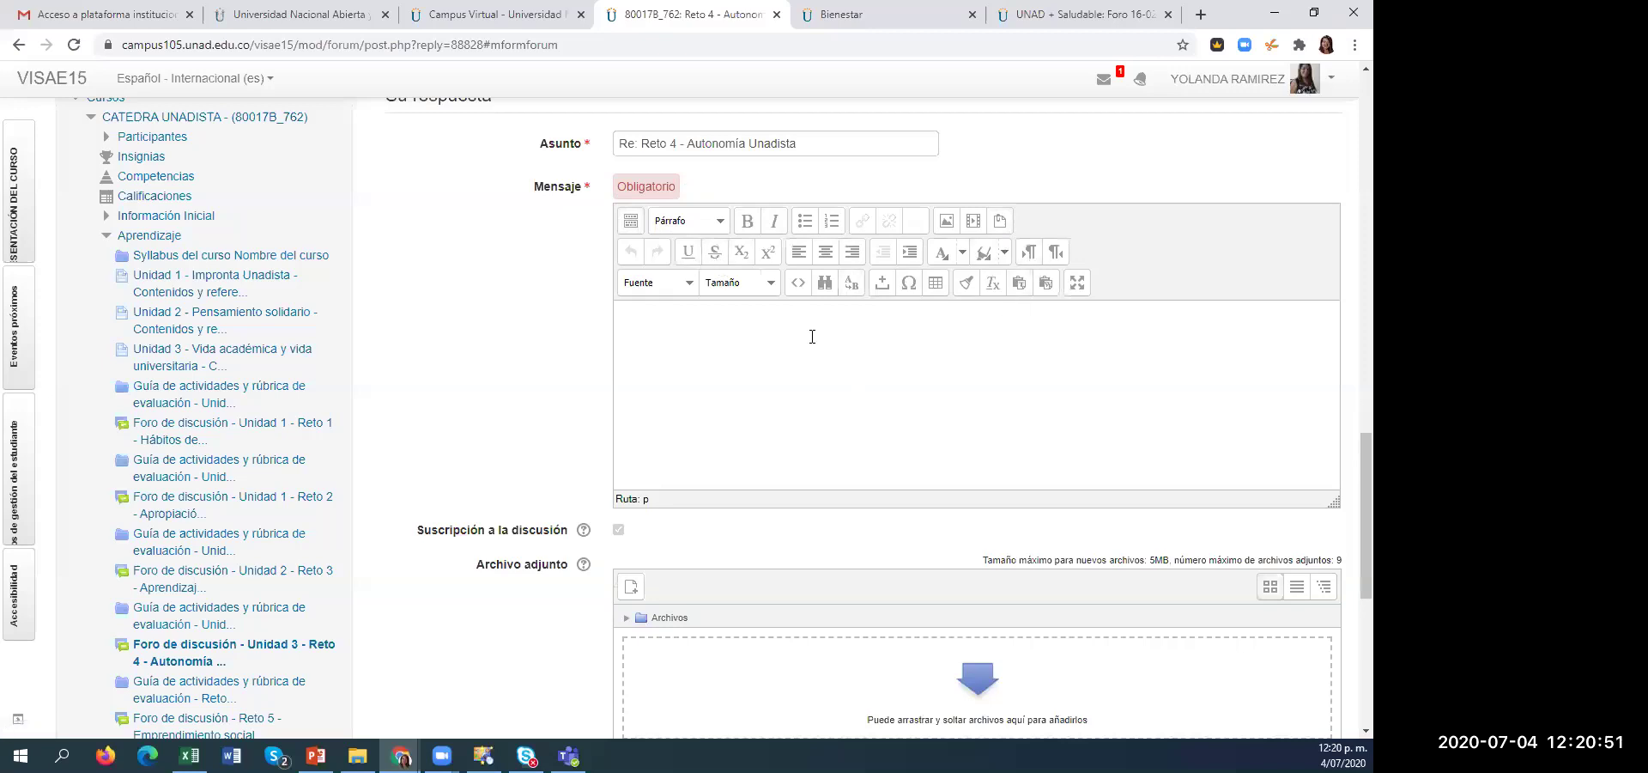
- Start inserting an image into the reply and upload "gracias manos.jpg" from the B-Learning folder as its source
left_click(945, 221)
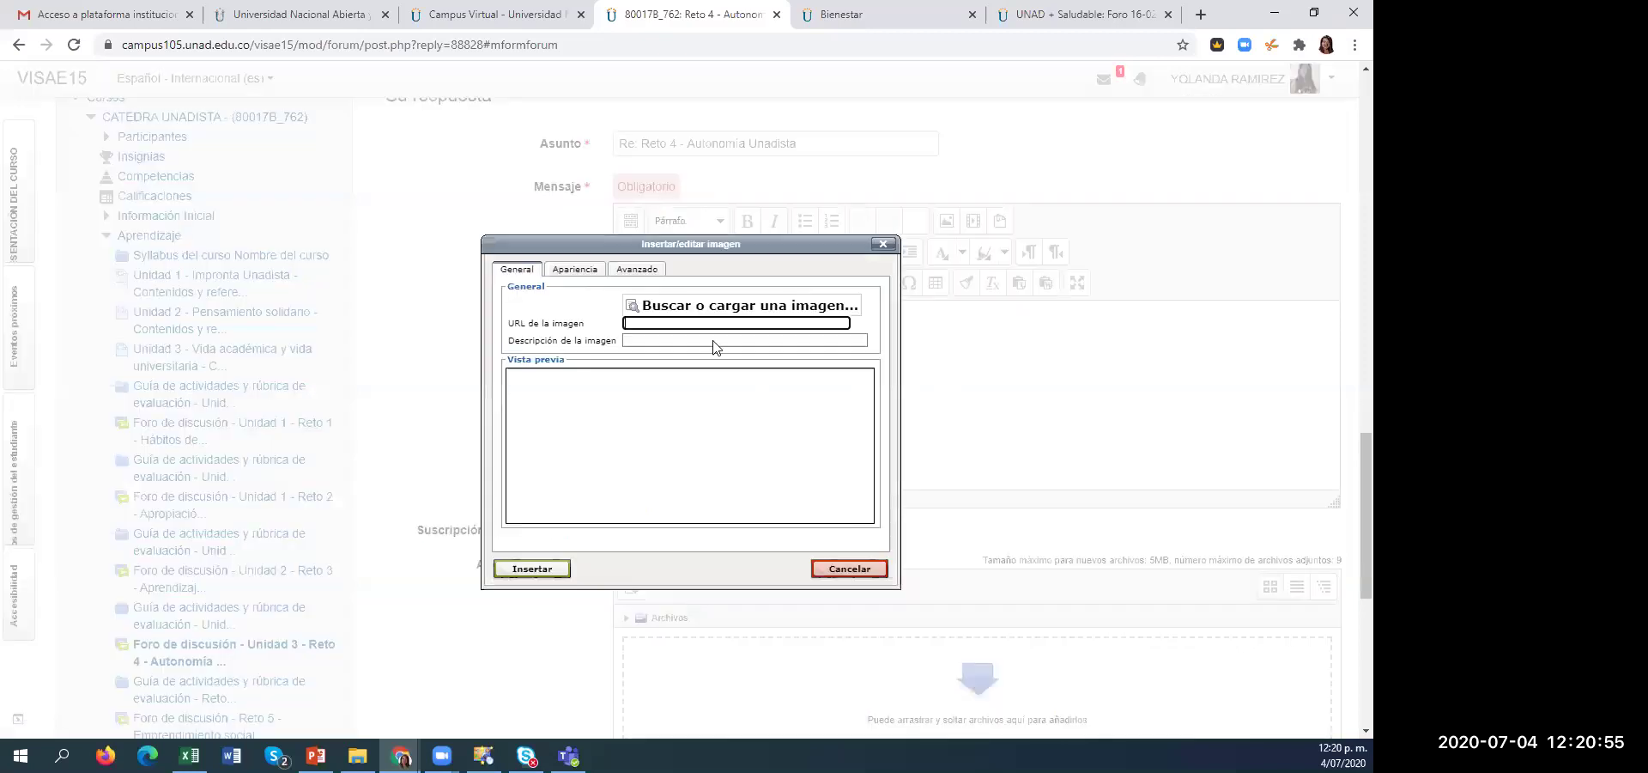
left_click(690, 311)
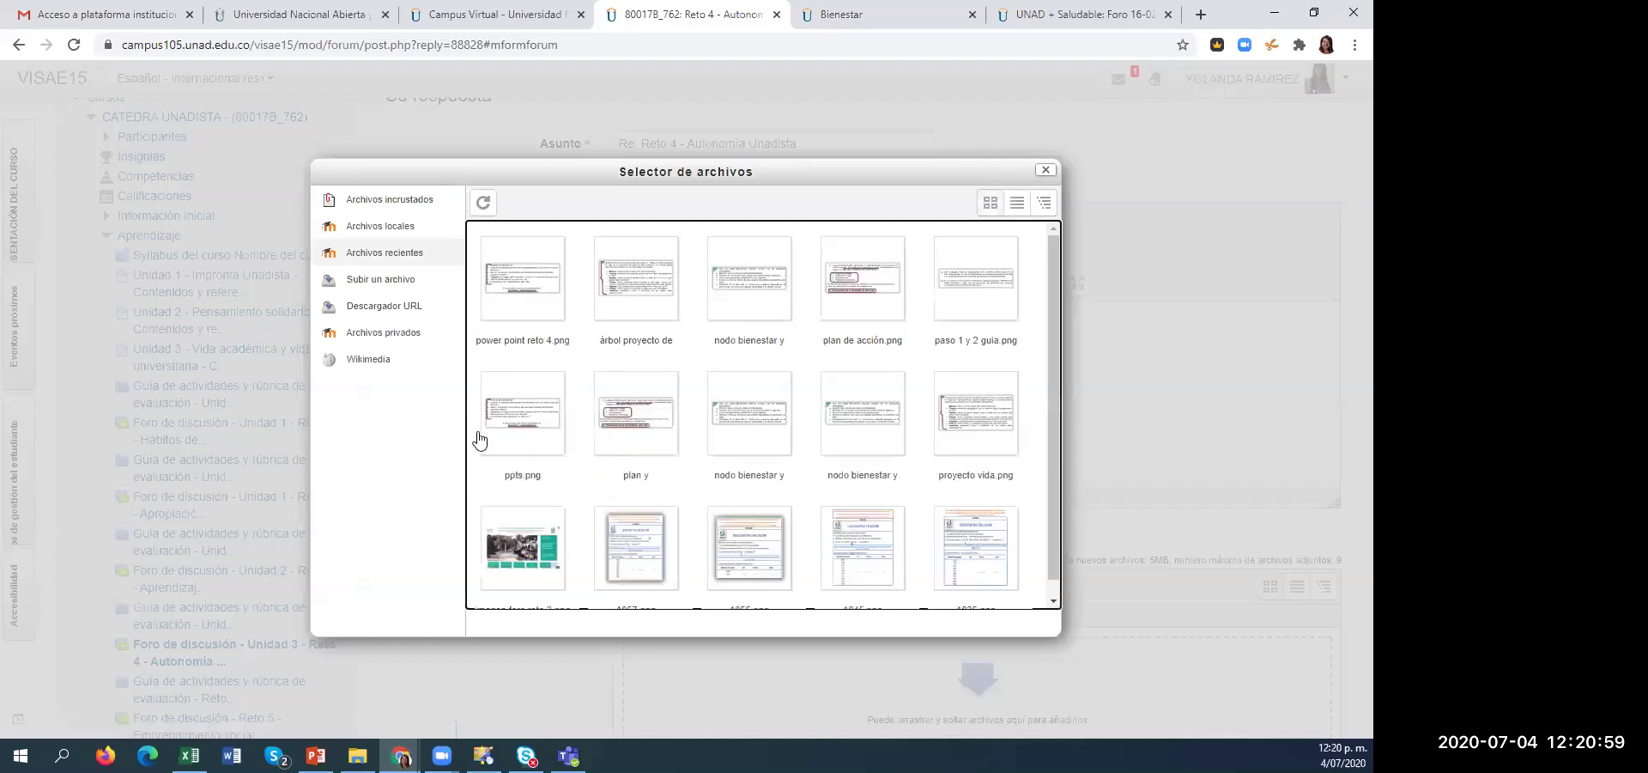
left_click(363, 283)
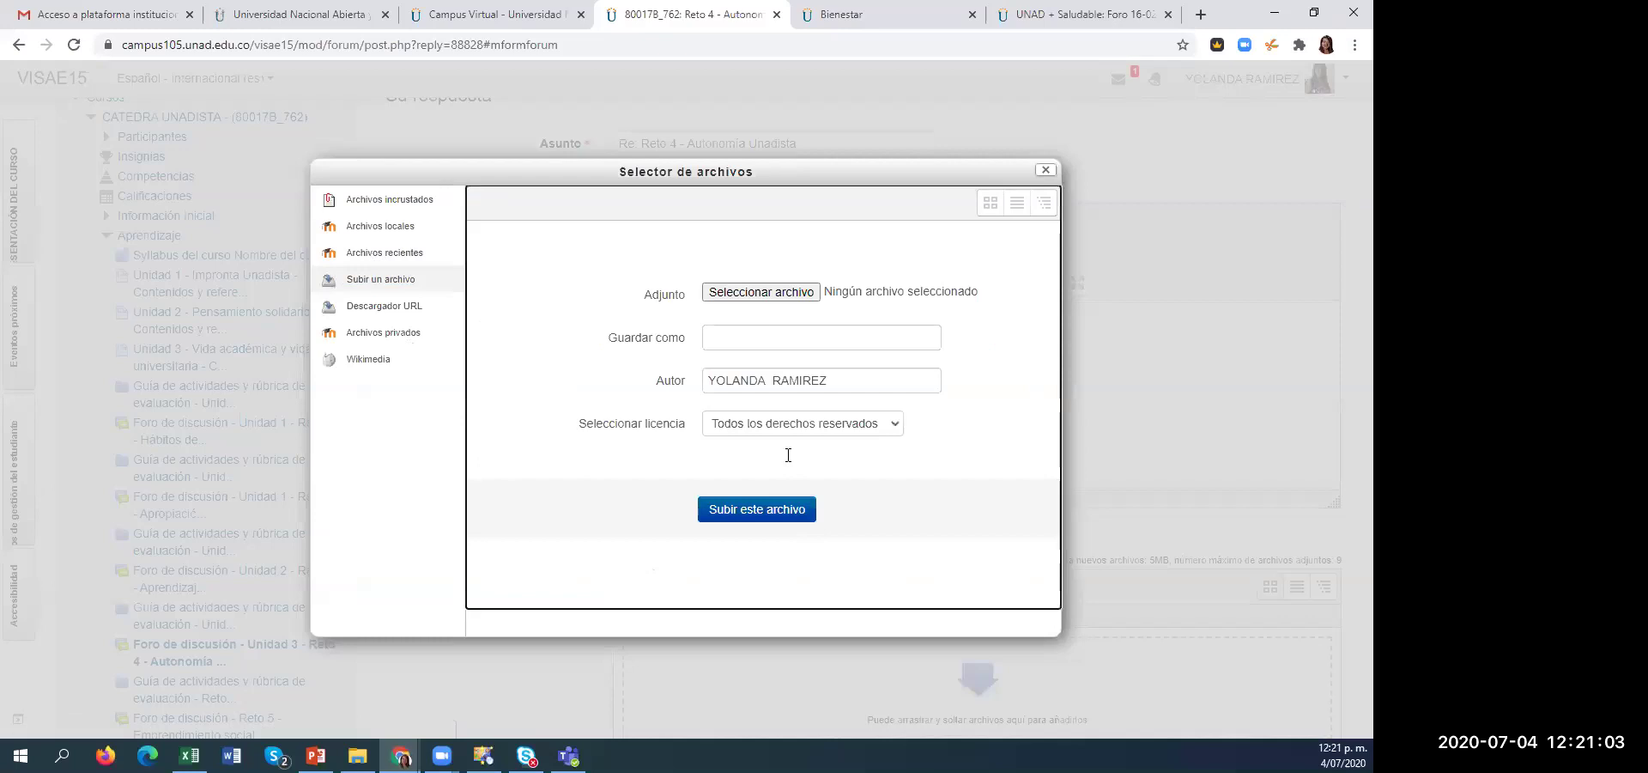
left_click(754, 291)
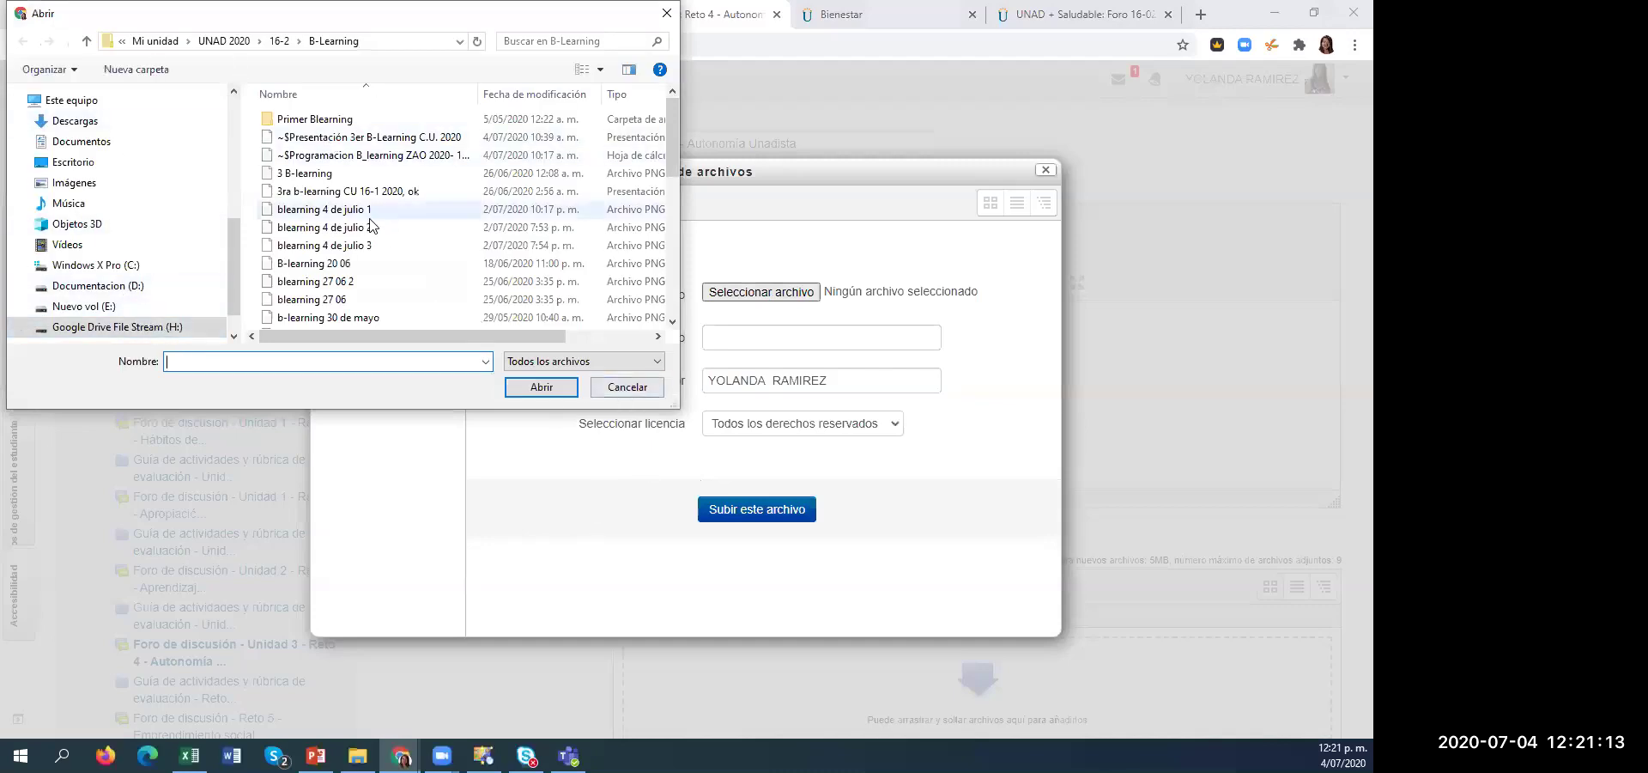
scroll(368, 228, "down", 1)
scroll(367, 228, "down", 3)
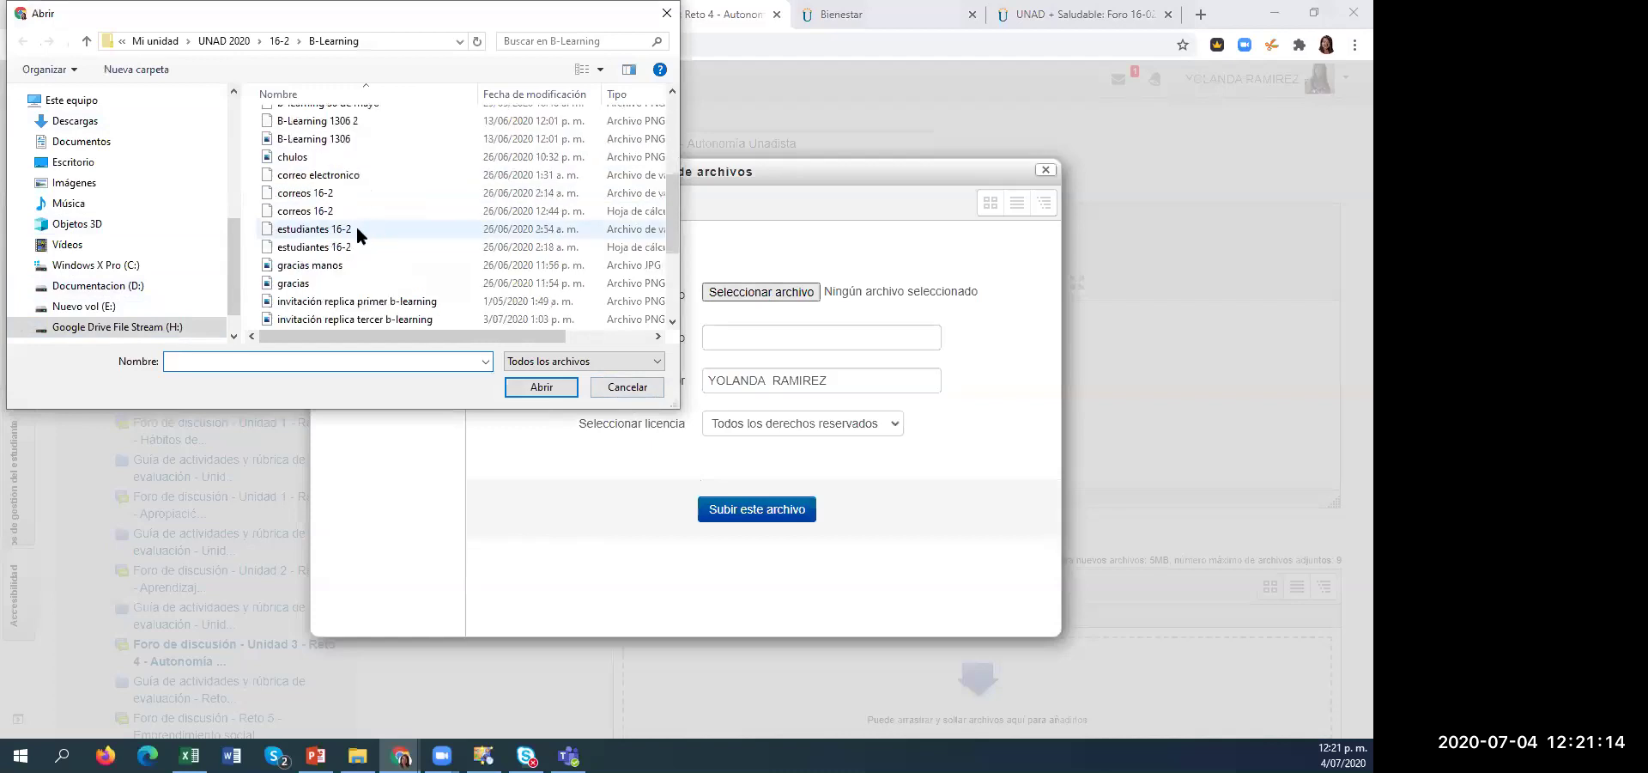
left_click(318, 268)
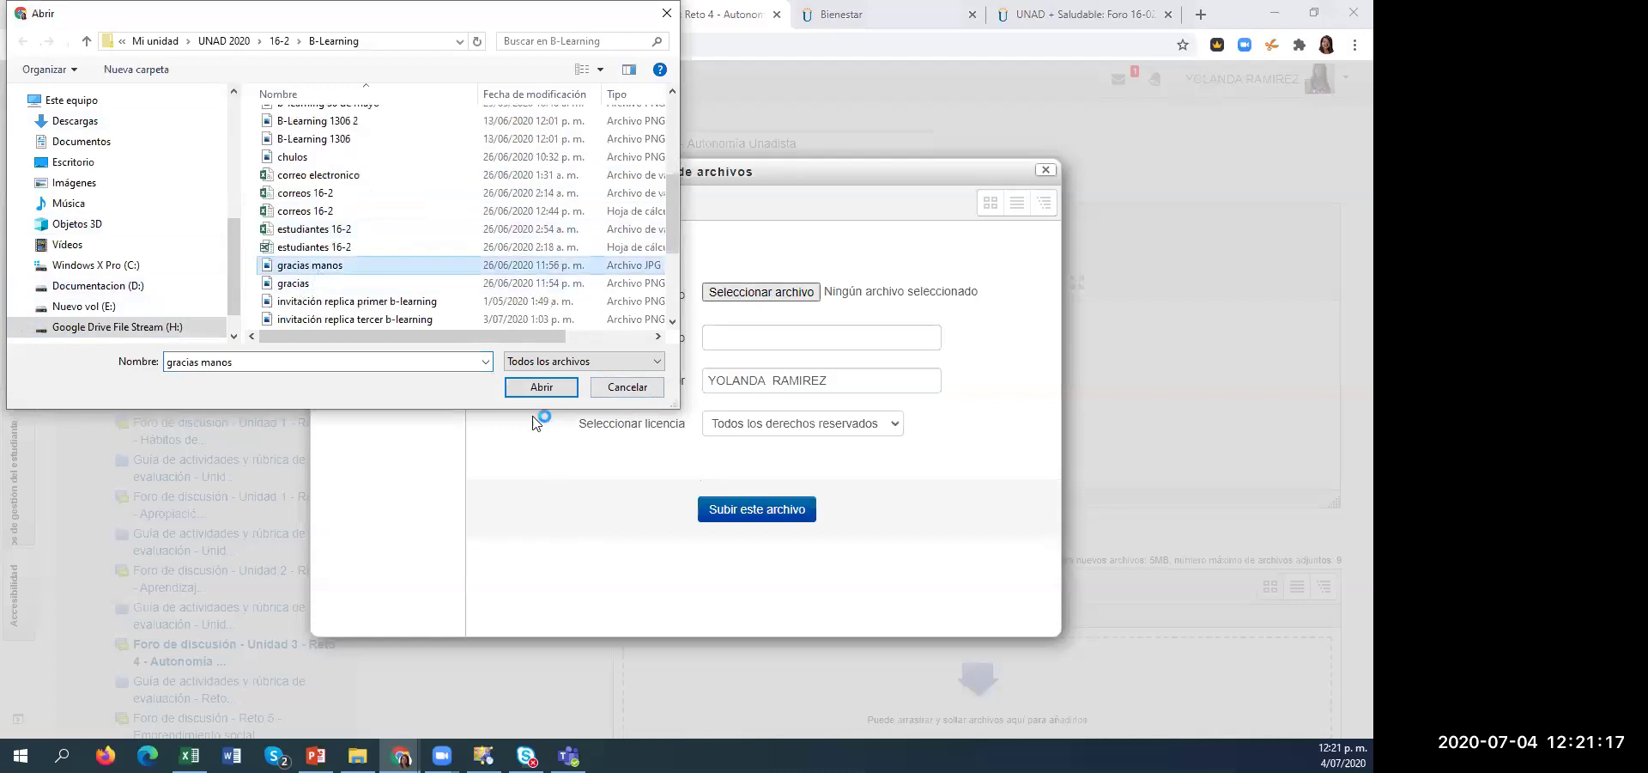
key("Return")
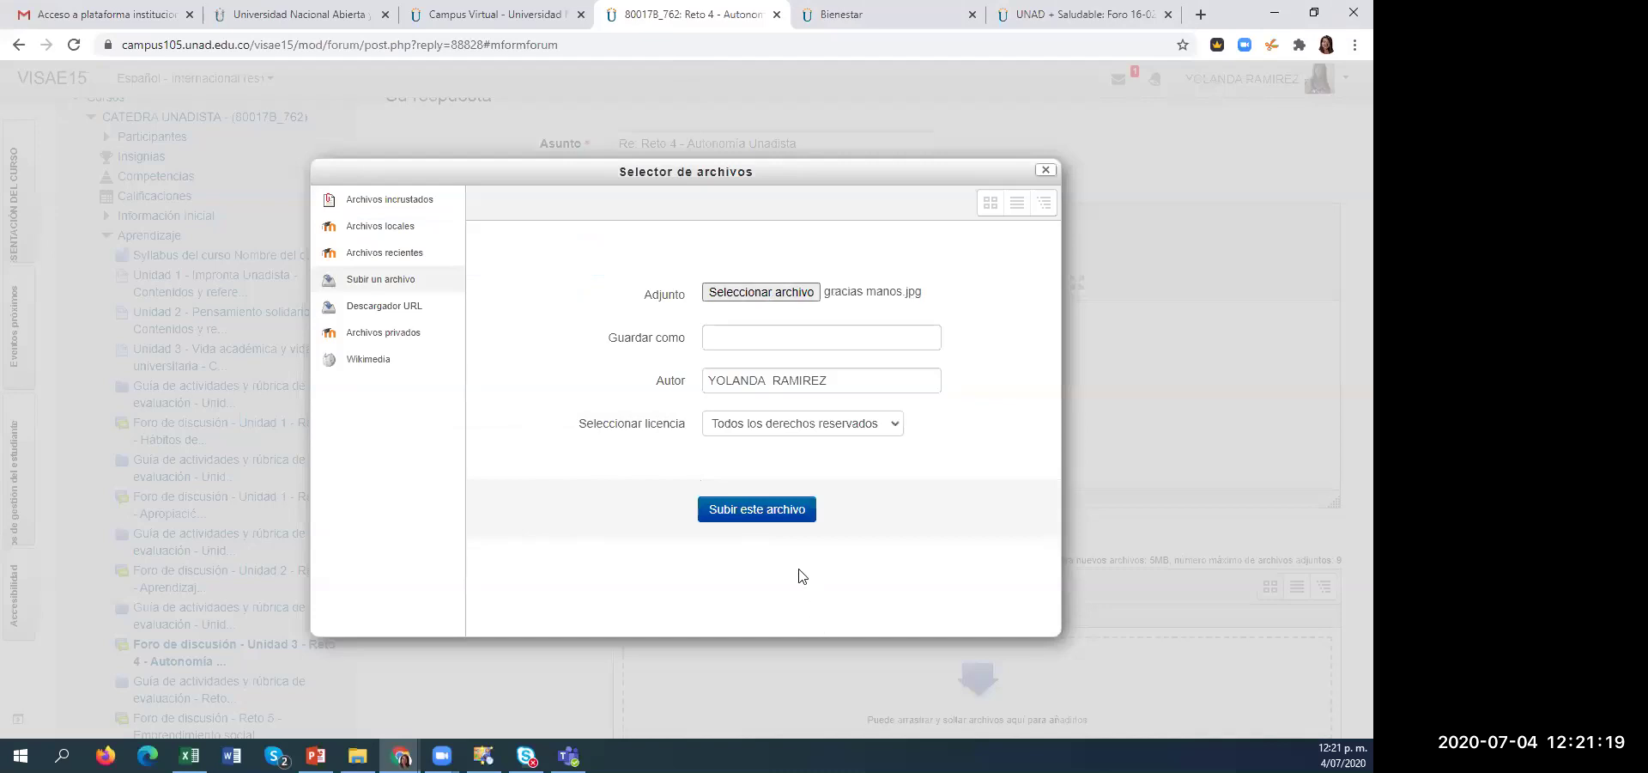
left_click(767, 513)
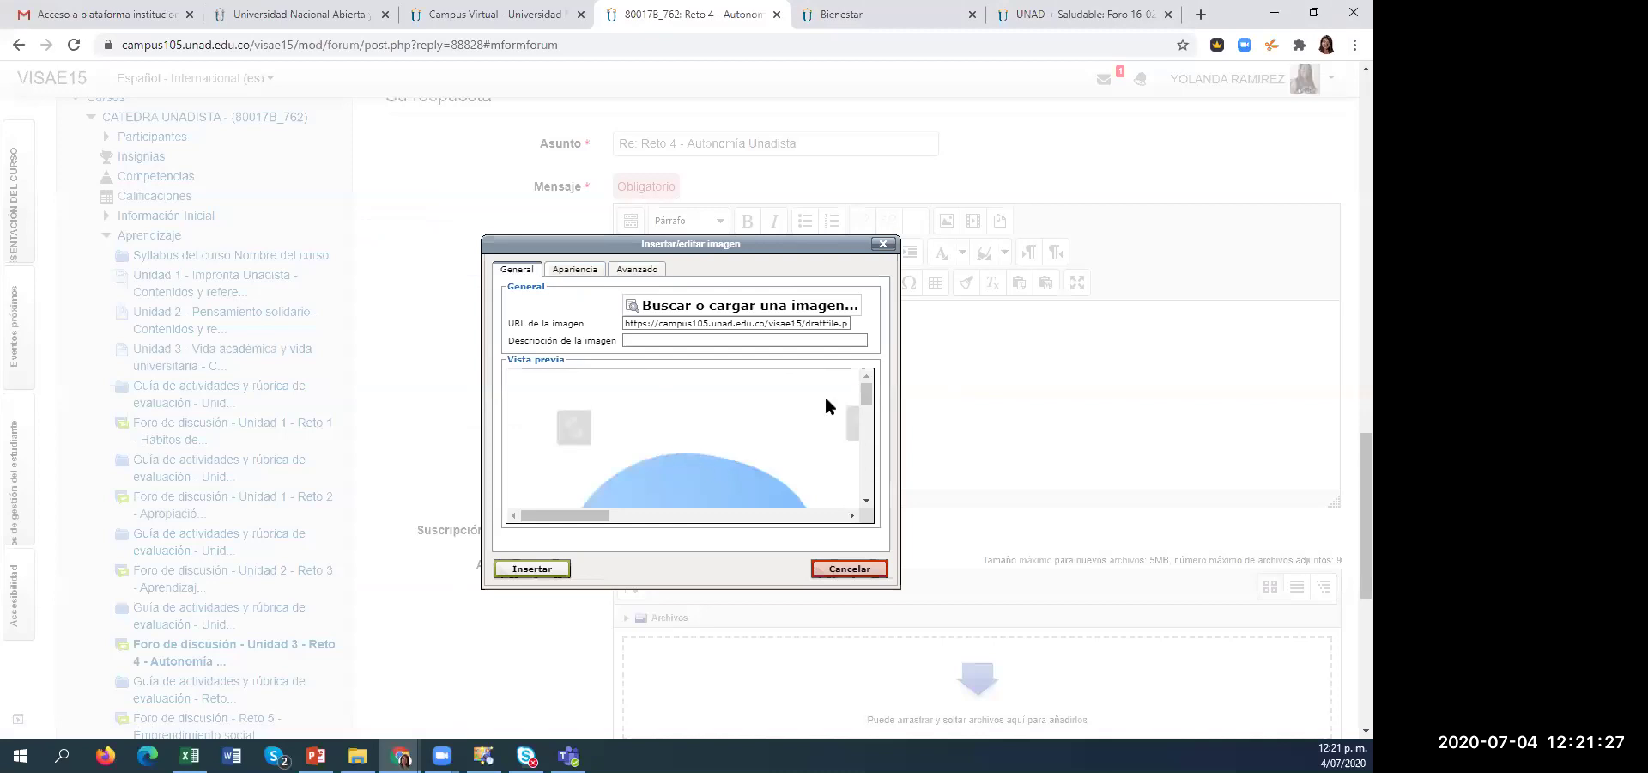
- Set the image width to 600 px with the aspect ratio locked and insert it without a description
scroll(749, 438, "down", 3)
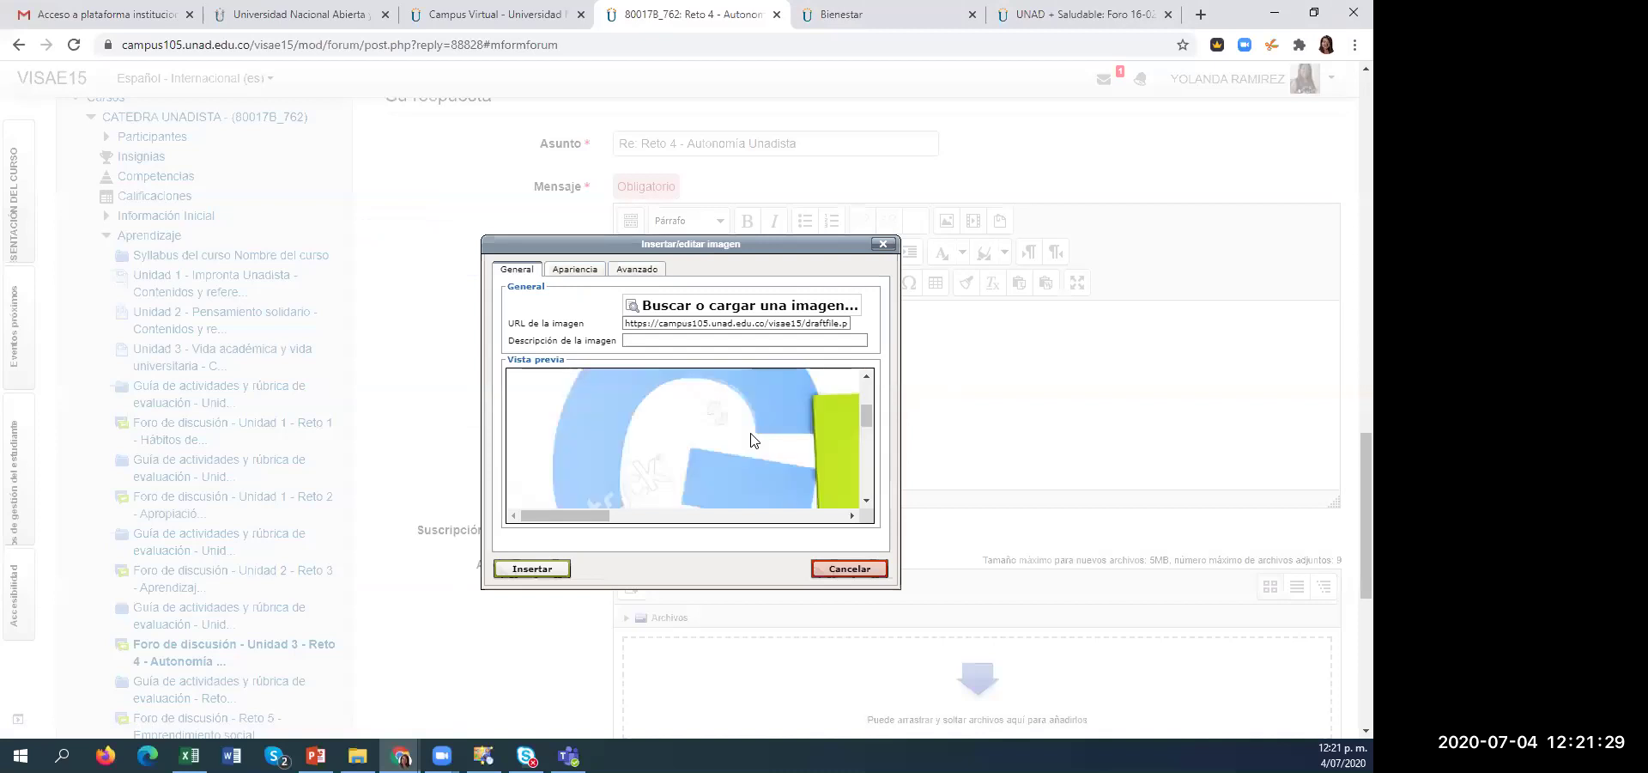
scroll(751, 429, "down", 3)
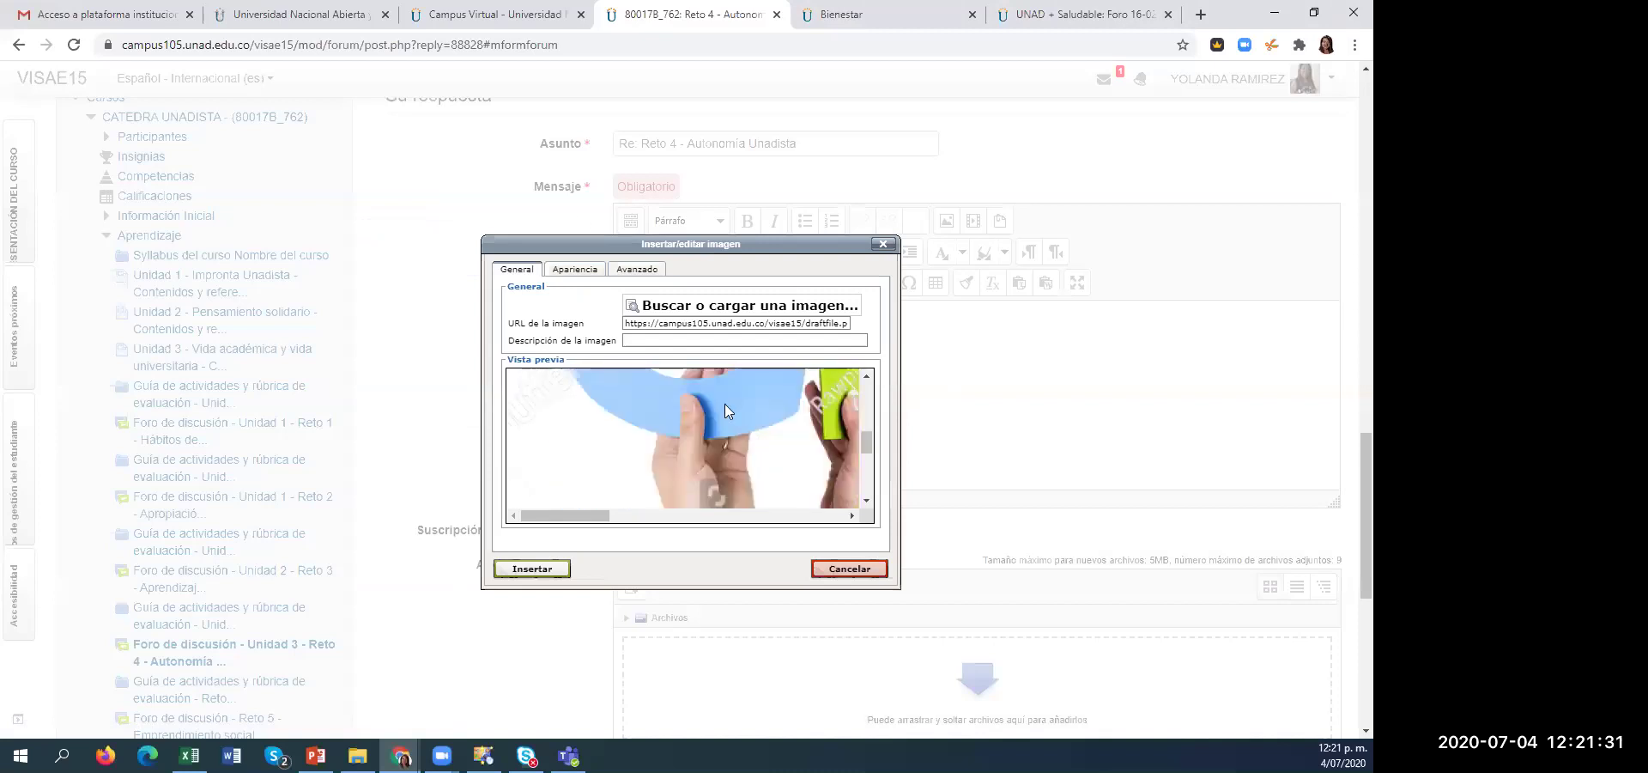
left_click(558, 271)
double_click(605, 326)
type("600")
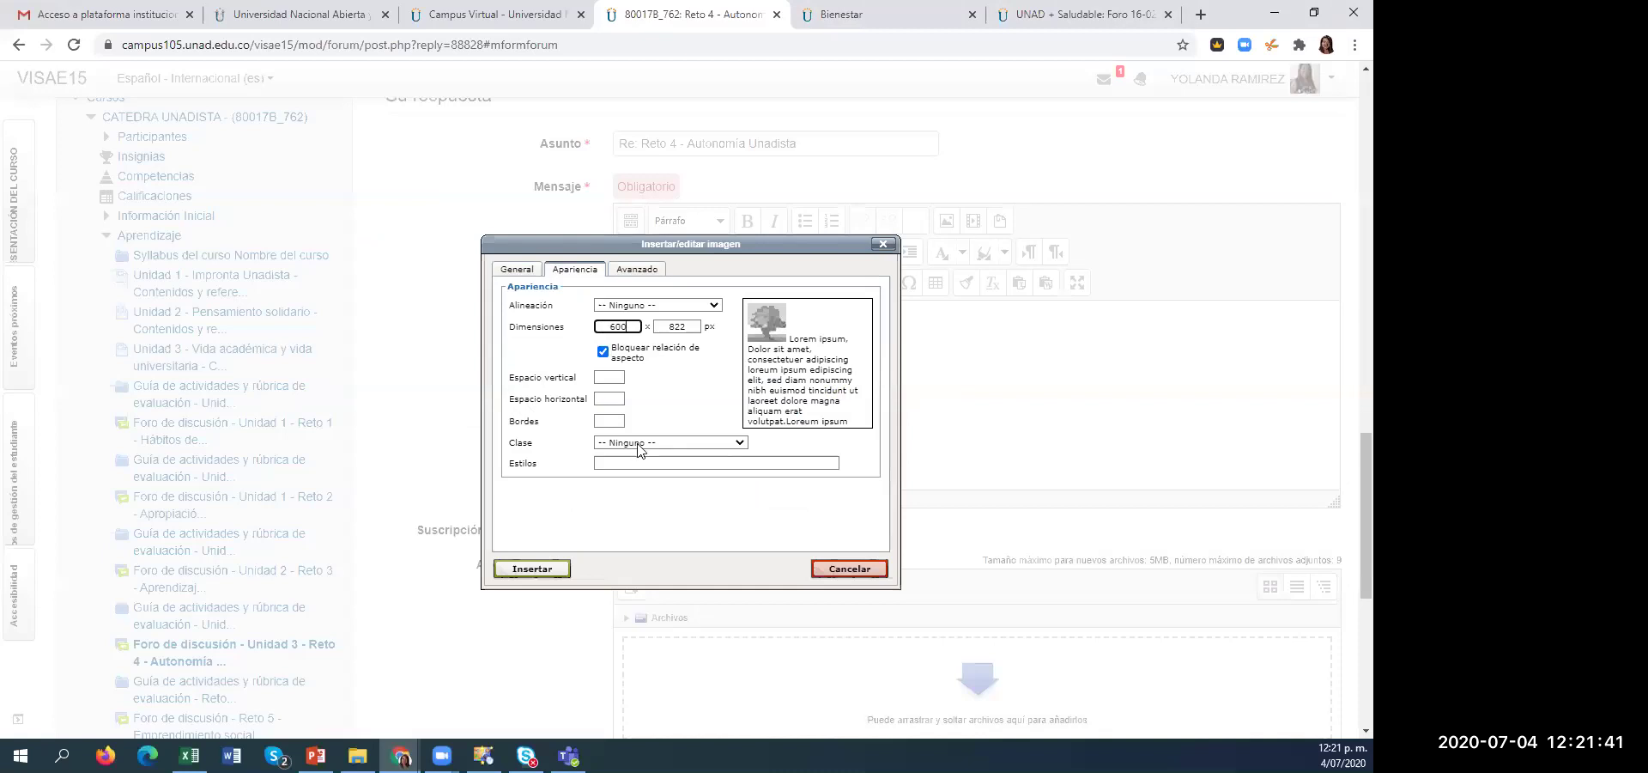
left_click(714, 503)
left_click(537, 574)
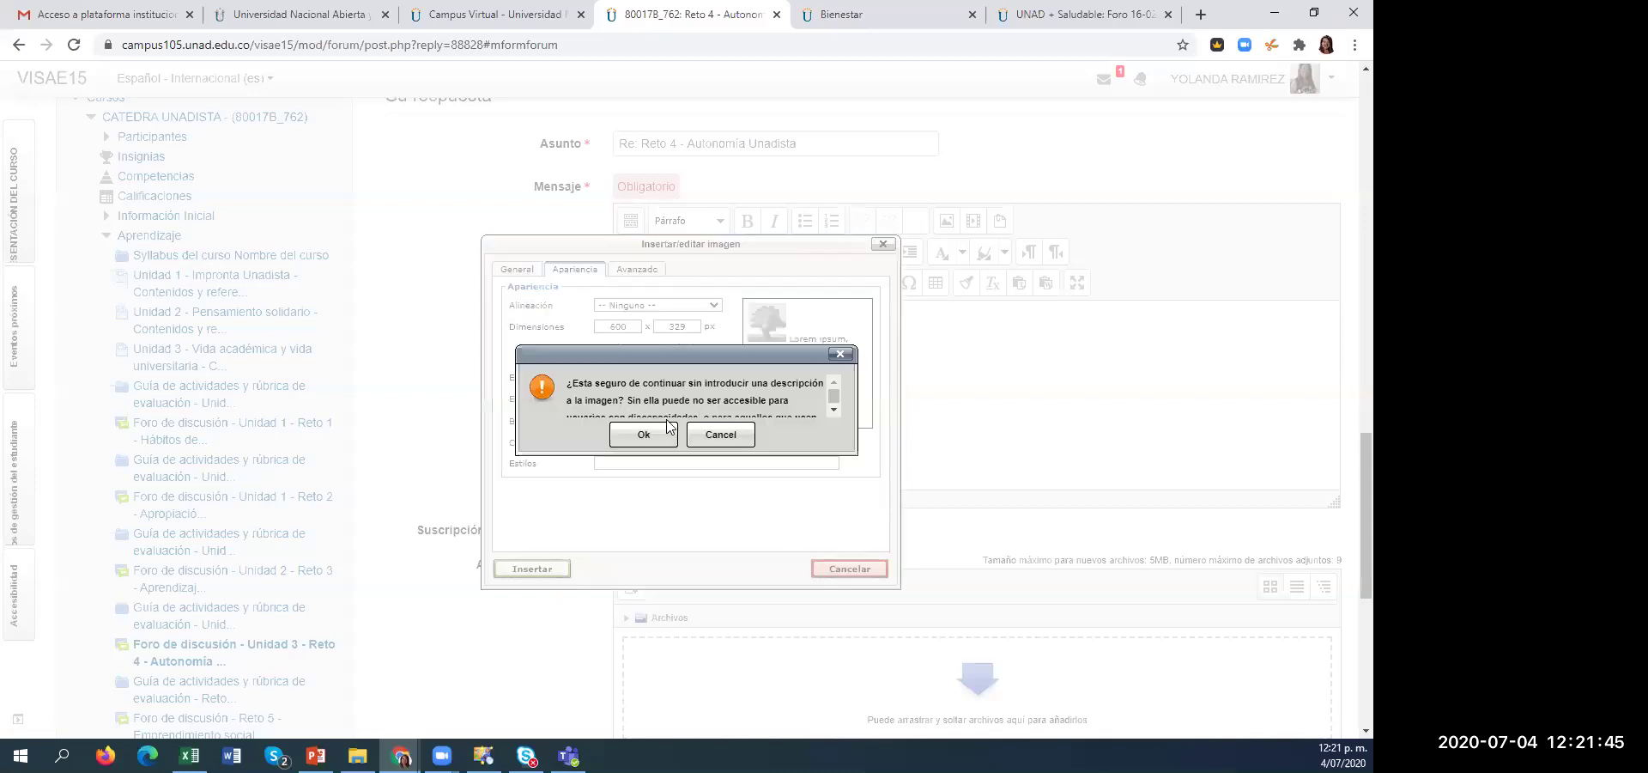
key("Return")
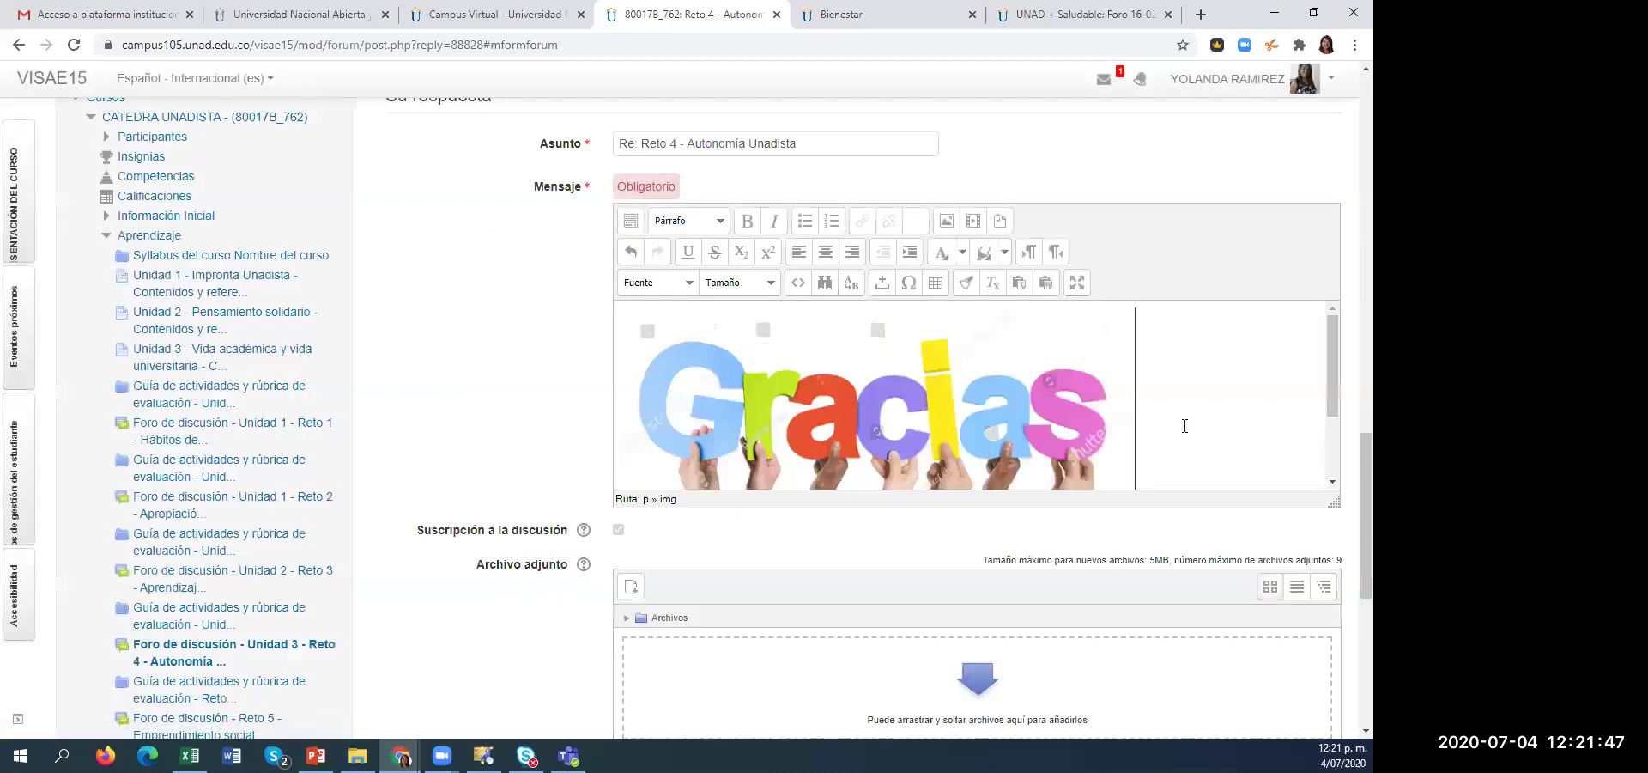
- Try a blank line below the inserted "Gracias" image in the reply message
scroll(1190, 464, "down", 1)
scroll(1194, 472, "up", 2)
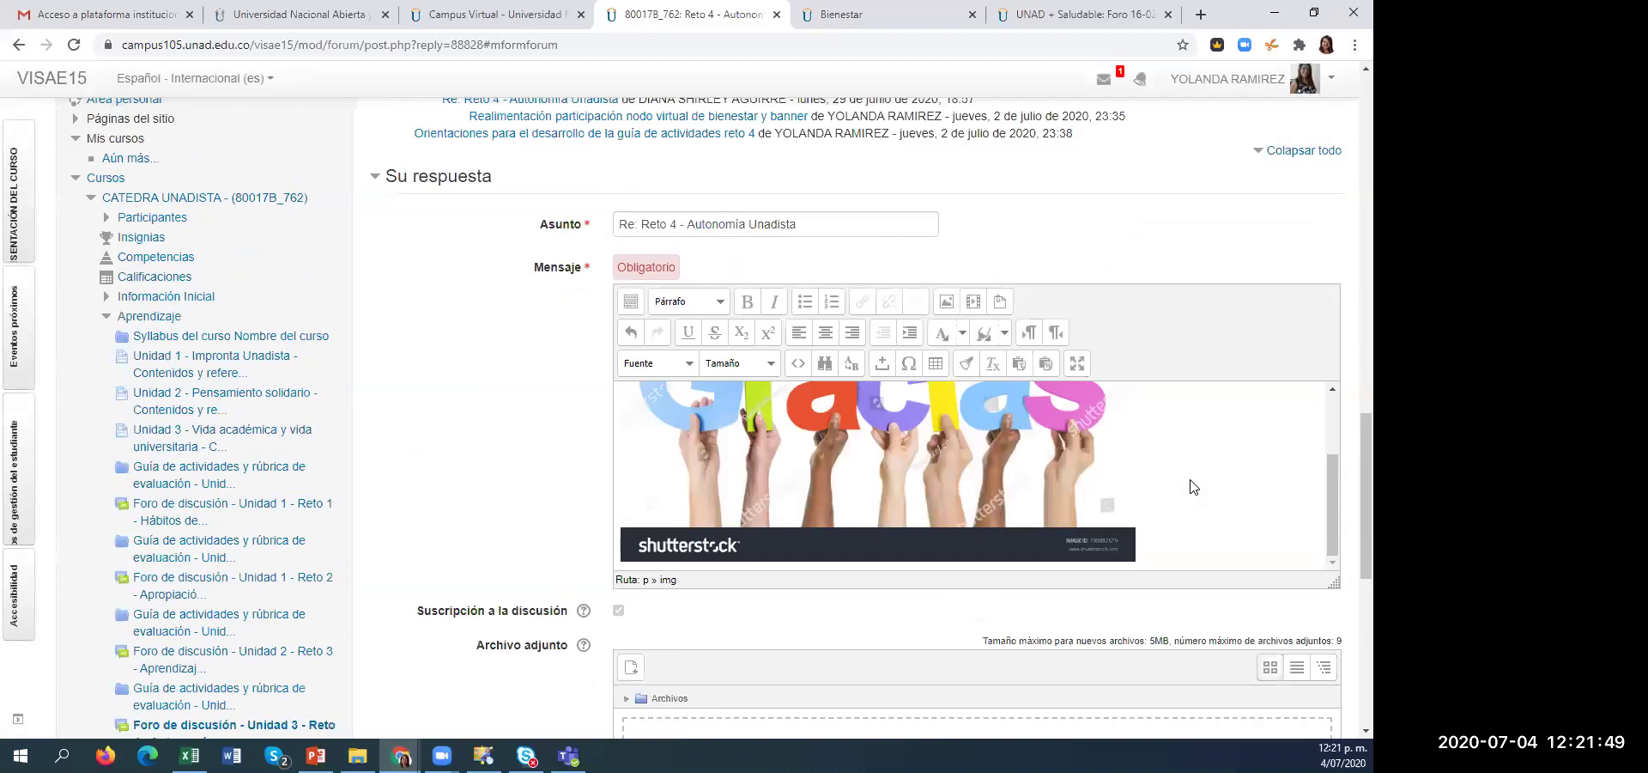
key("Return")
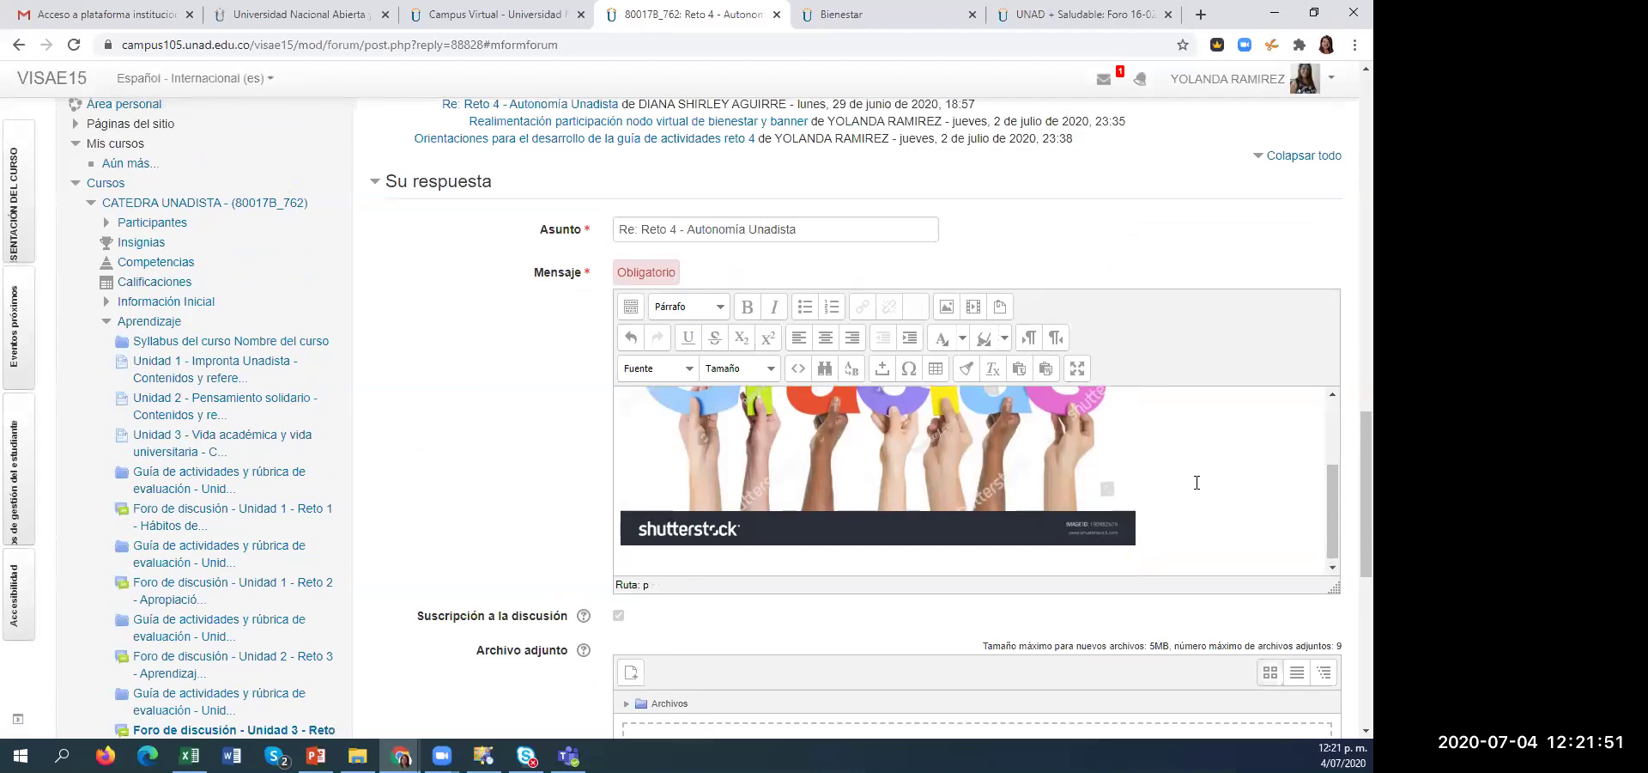
key("BackSpace")
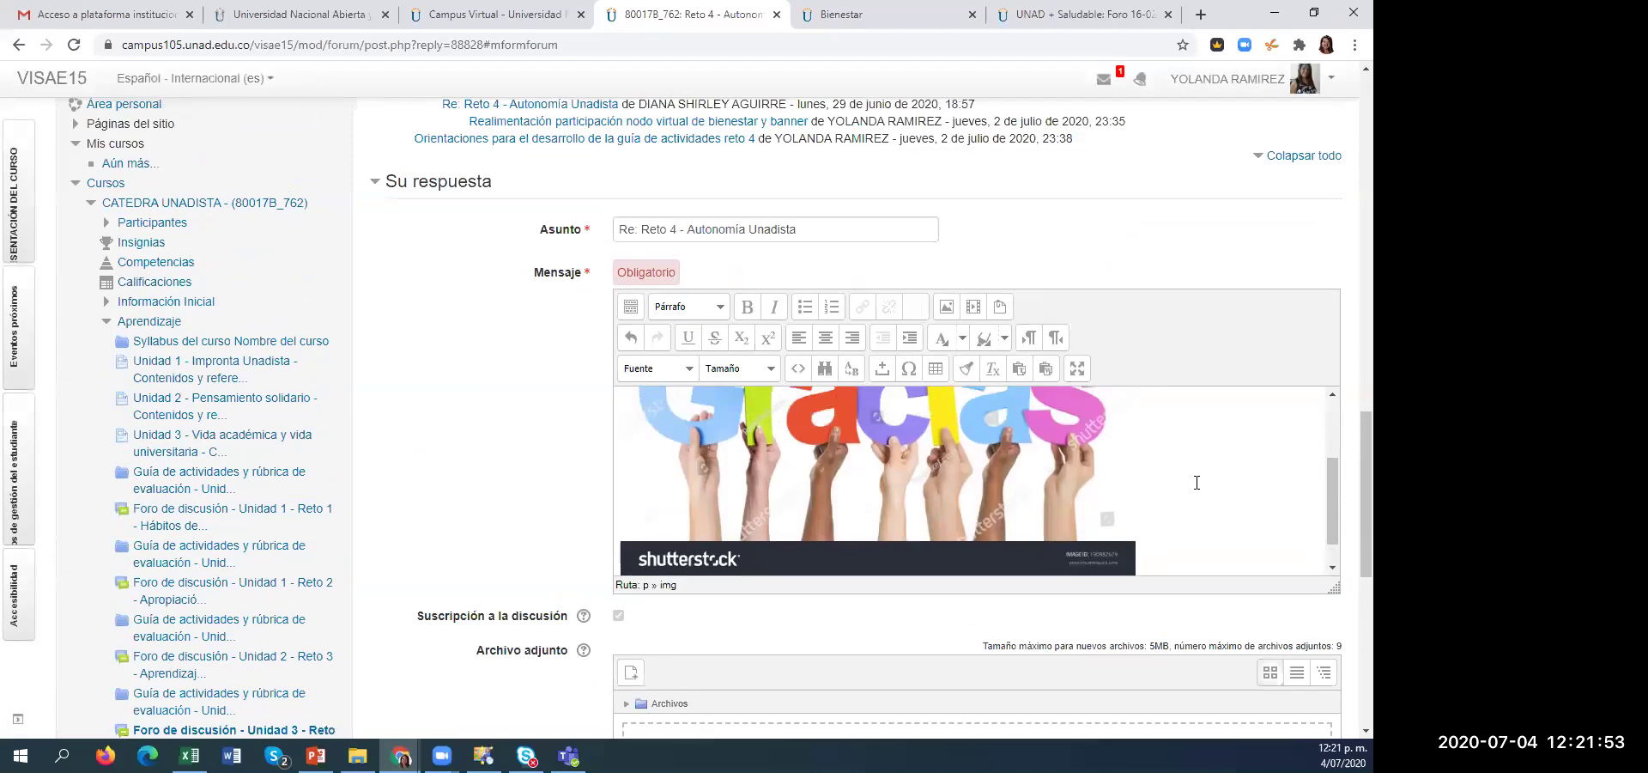
scroll(834, 593, "up", 5)
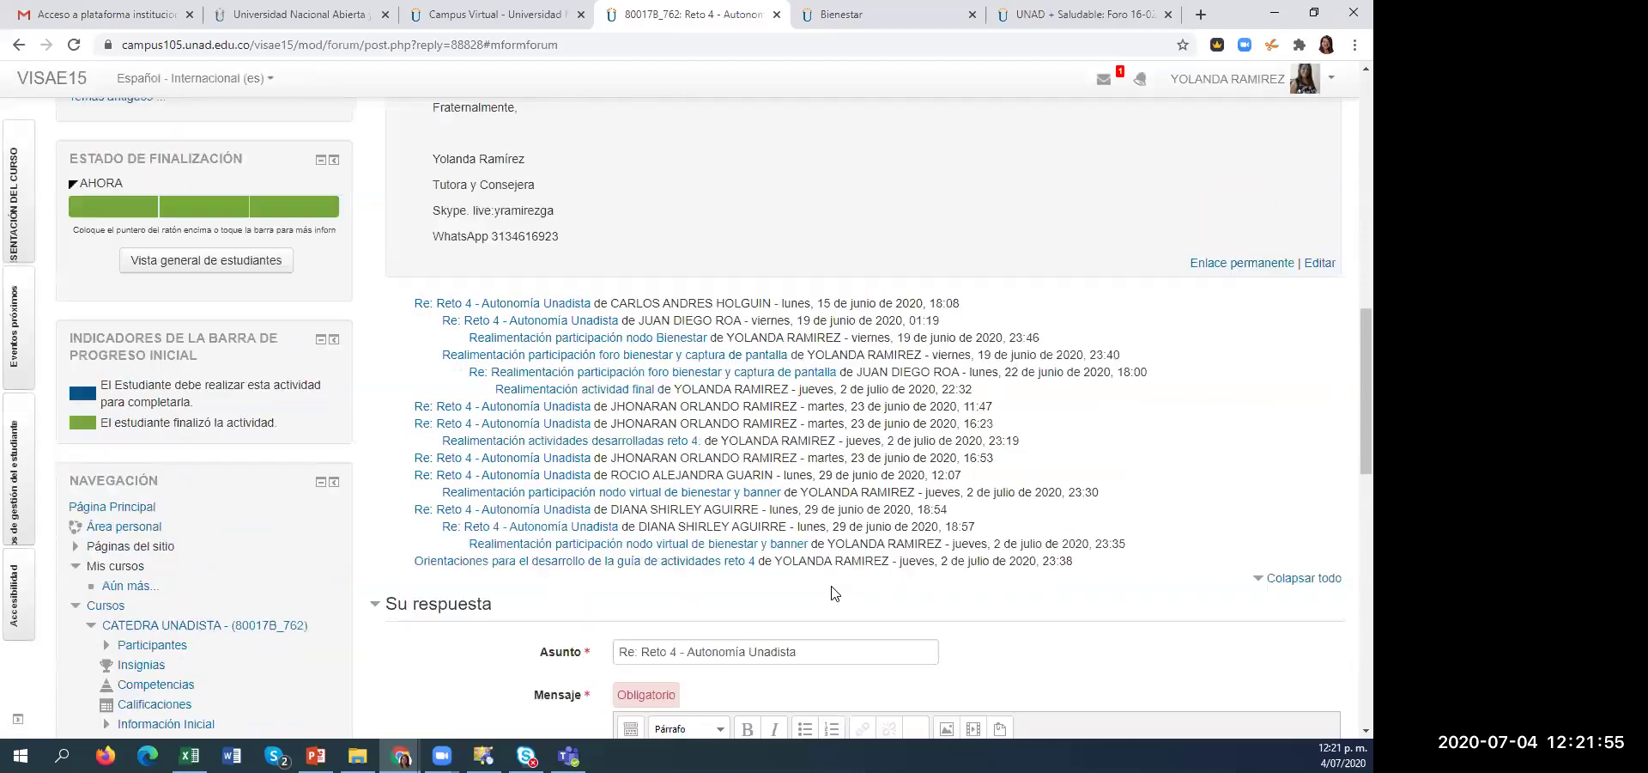
- Try adding sample text on the blank line above the "Gracias" image in the reply message
scroll(835, 593, "down", 6)
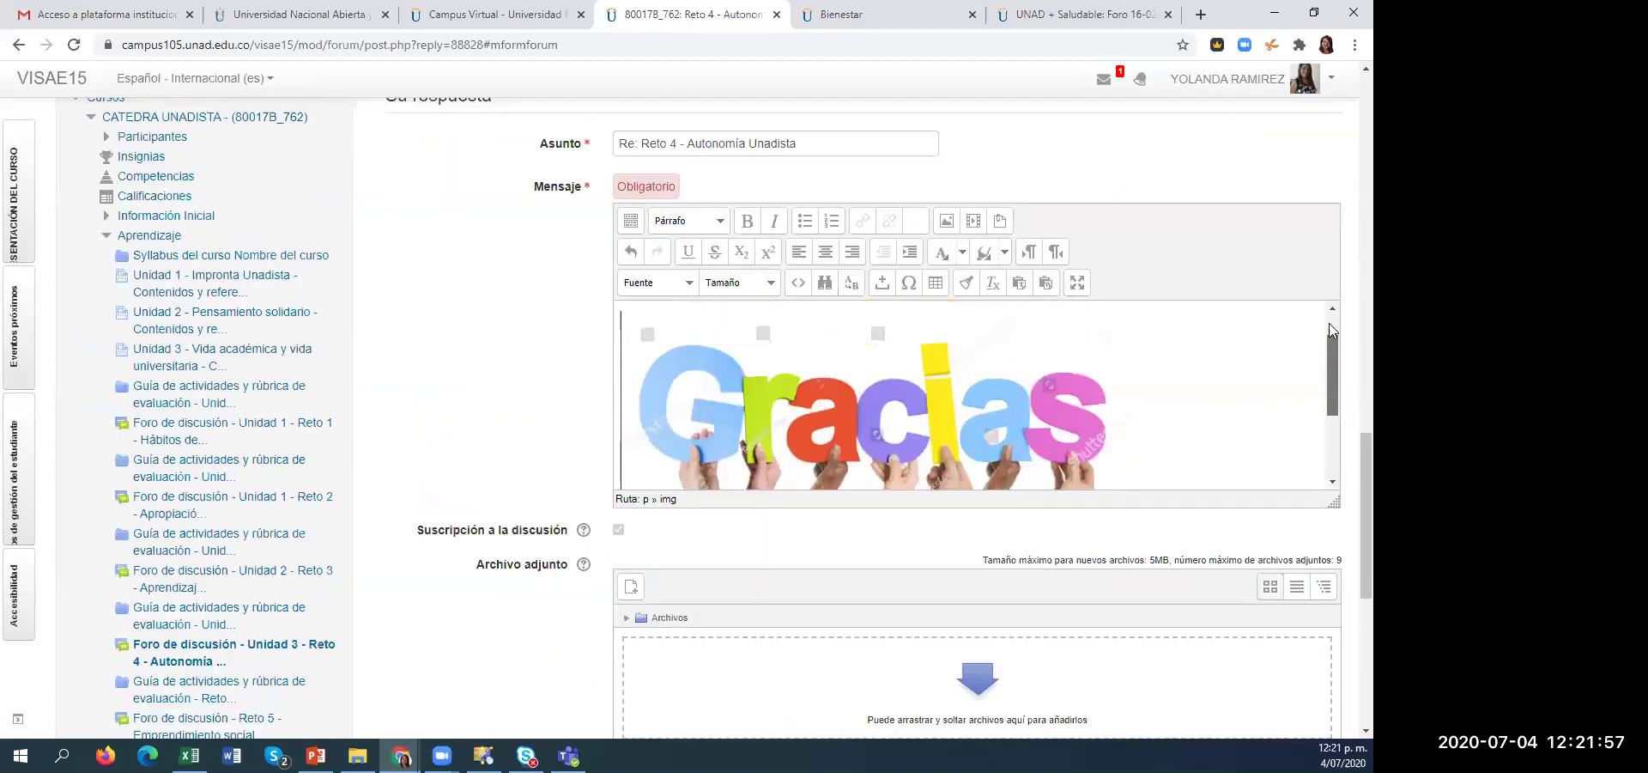
scroll(1329, 322, "up", 2)
left_click(774, 321)
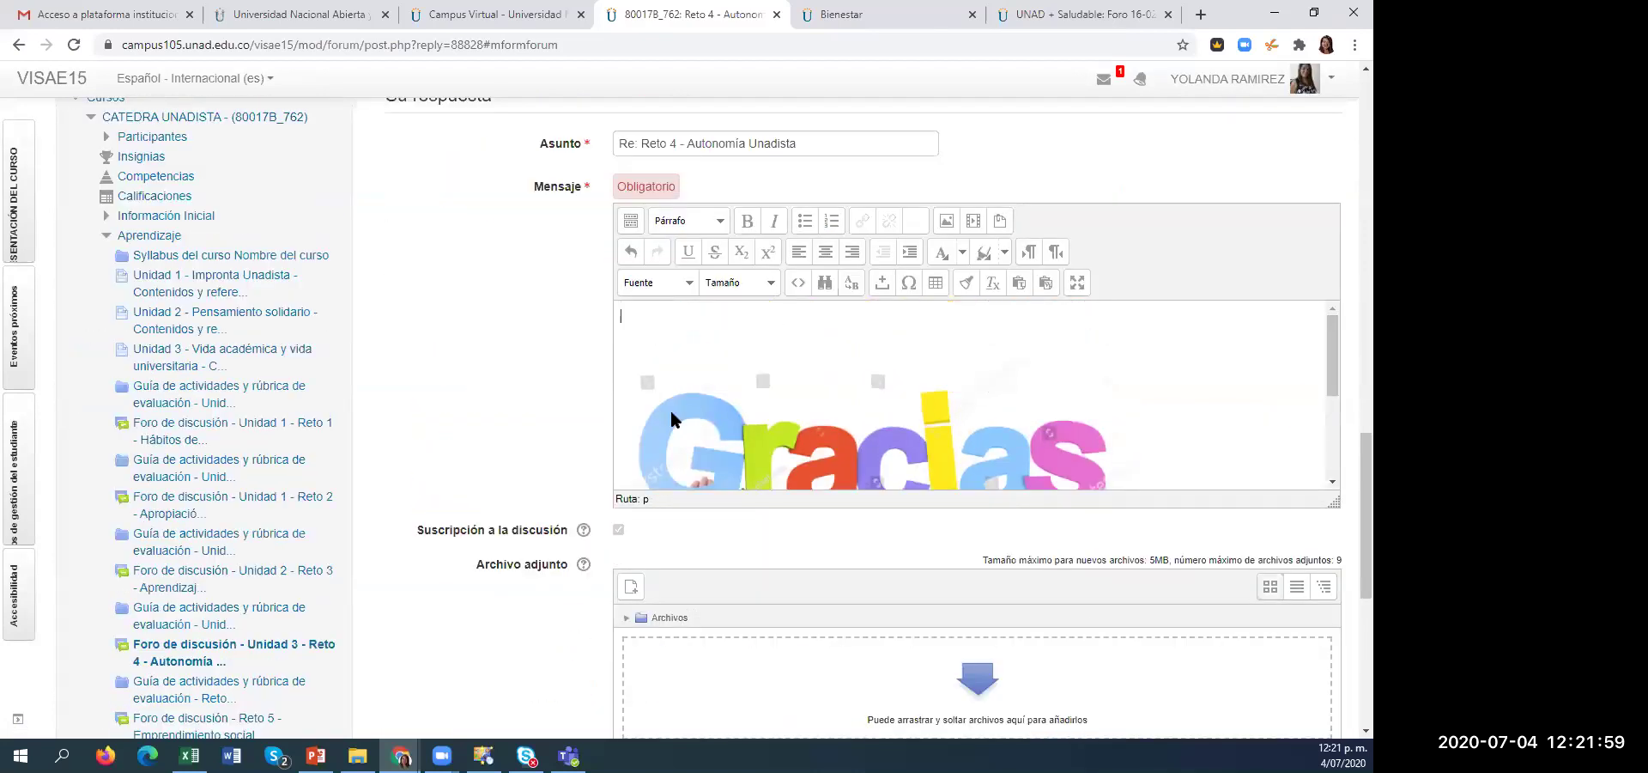
type("Qu")
key("BackSpace")
key("BackSpace")
type("Meerr")
scroll(754, 367, "down", 5)
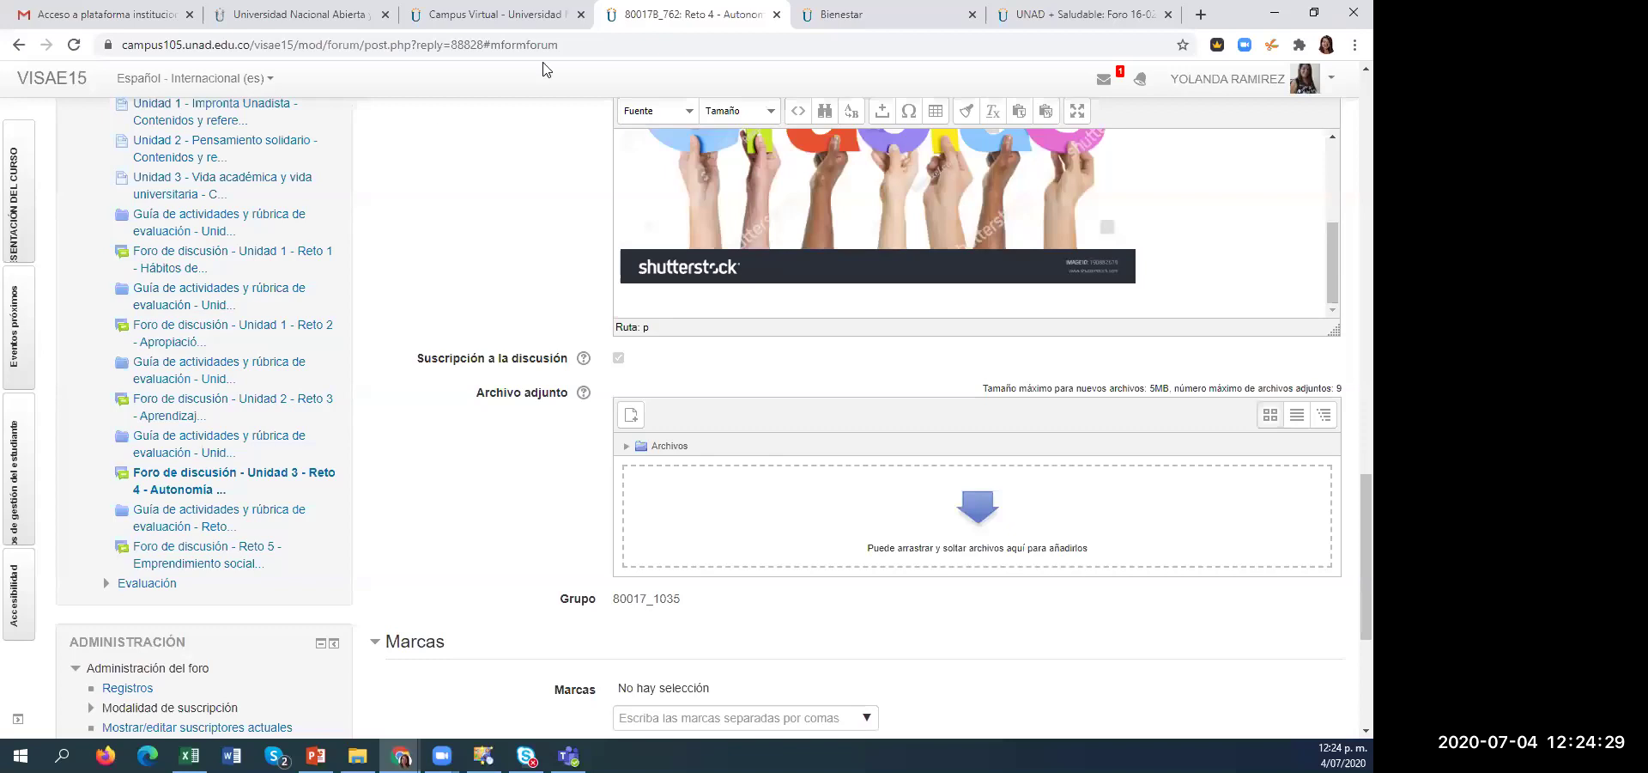
- Cancel the reply without posting it and return to the Reto 4 - Autonomía Unadista discussion
left_click(498, 12)
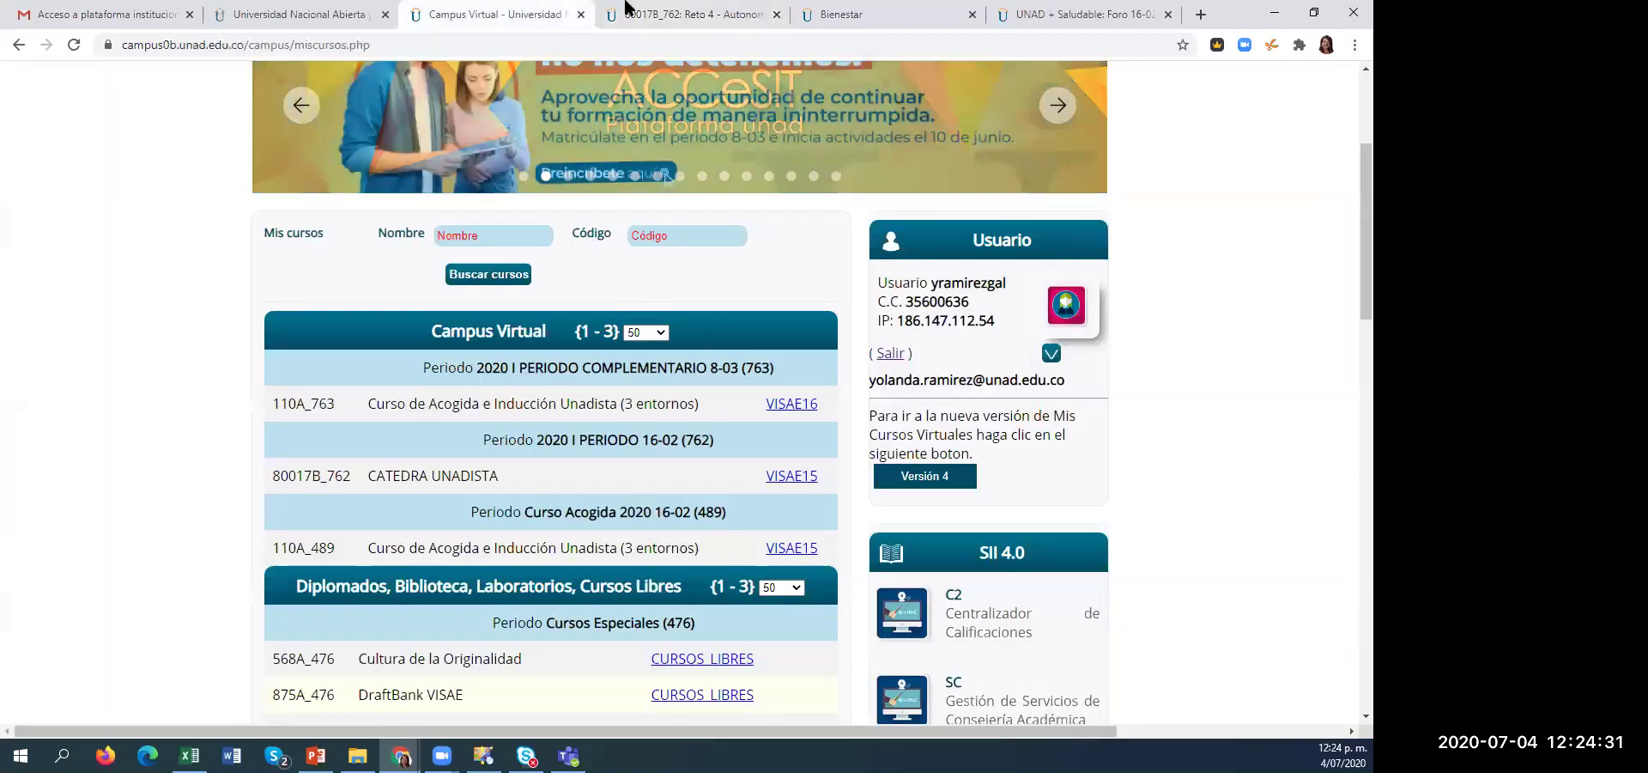
left_click(668, 15)
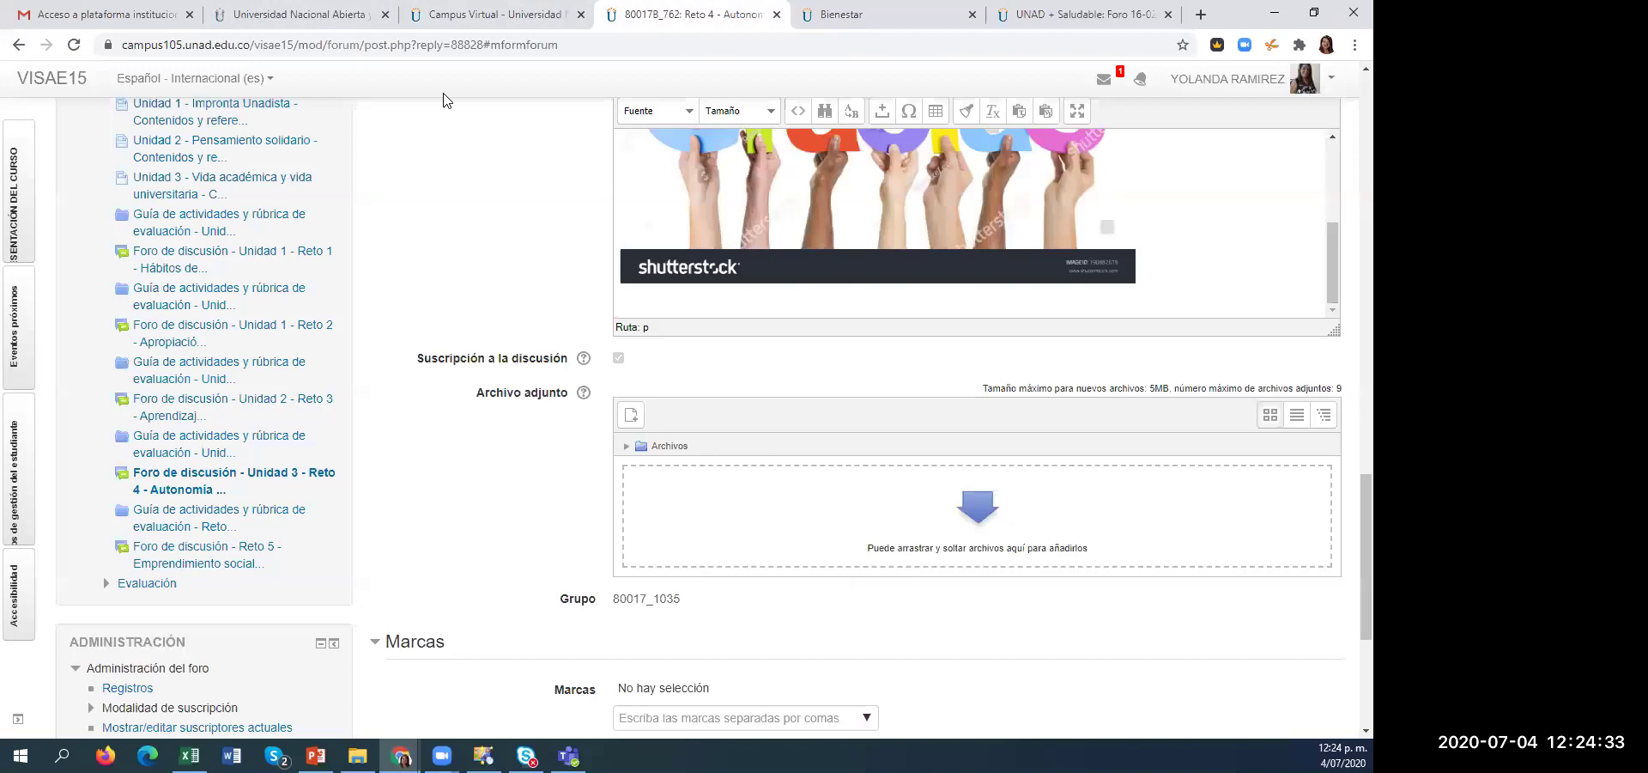
scroll(448, 102, "up", 6)
scroll(471, 190, "down", 15)
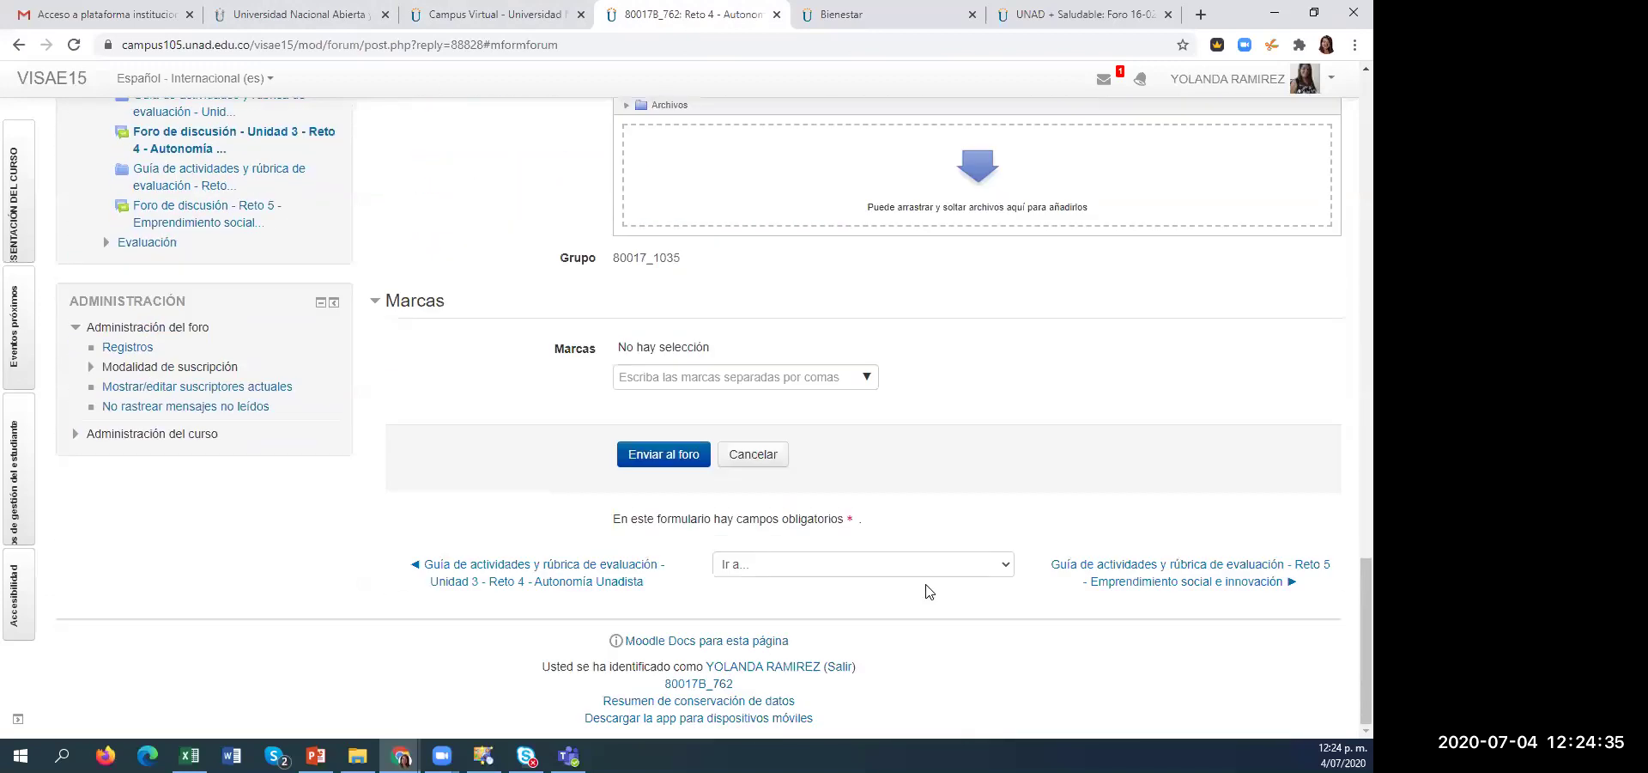
left_click(752, 453)
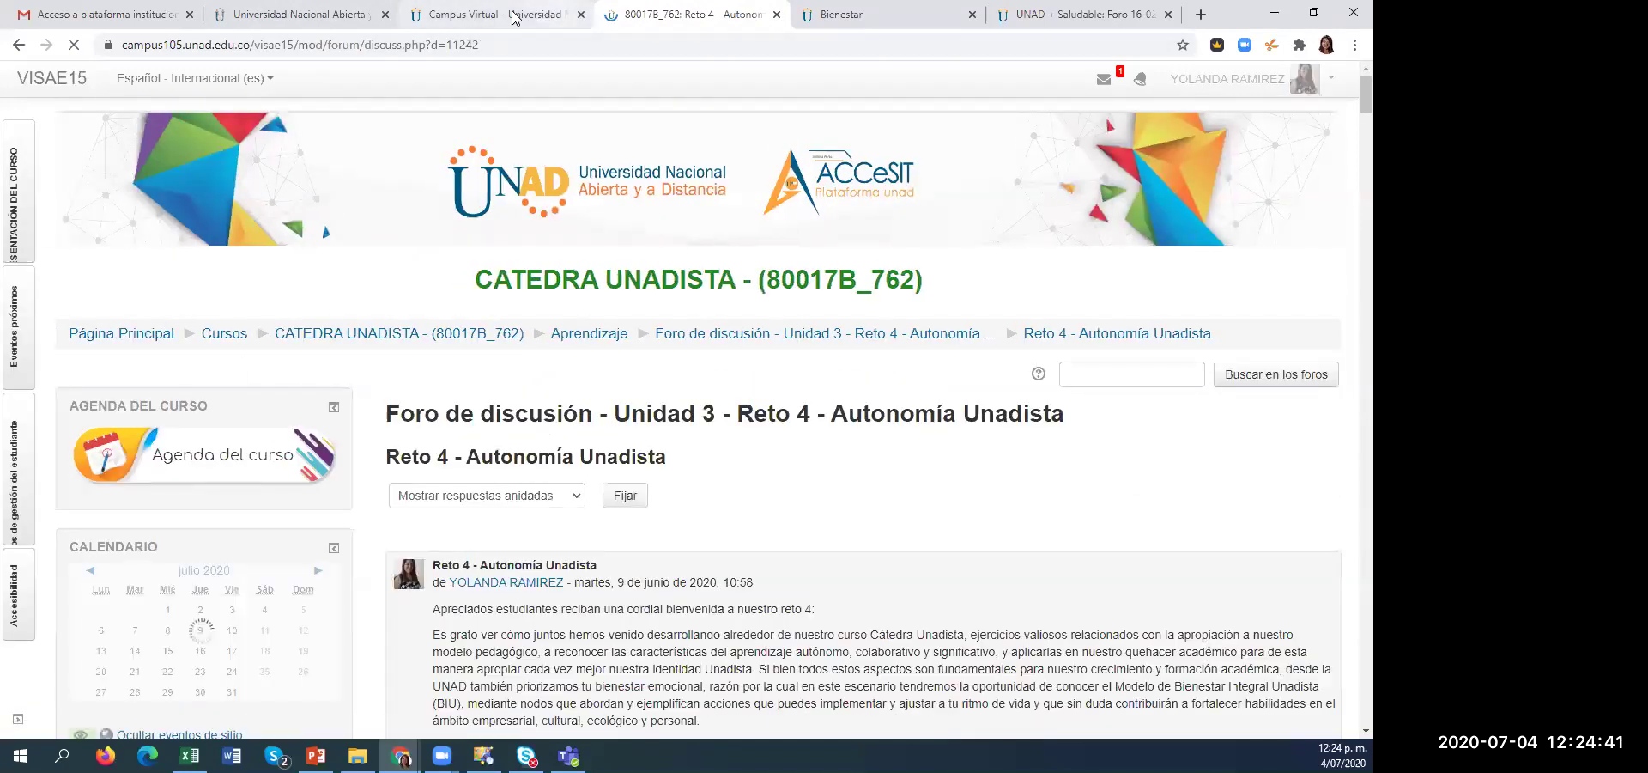
- Open the CATEDRA UNADISTA course (80017B_762) from the Campus Virtual course list and enter its Aprendizaje section
left_click(546, 12)
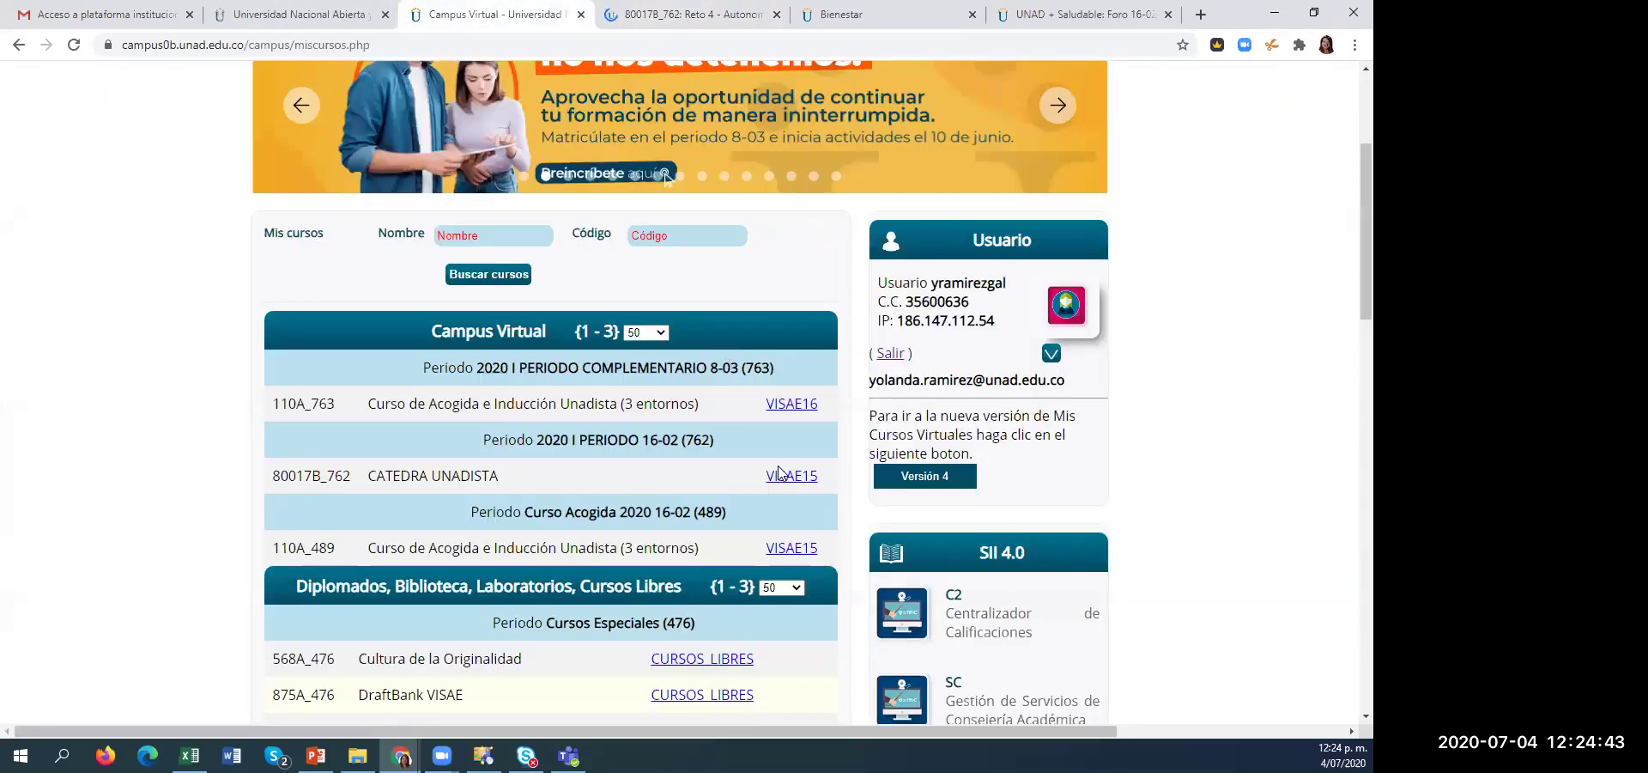
left_click(788, 476)
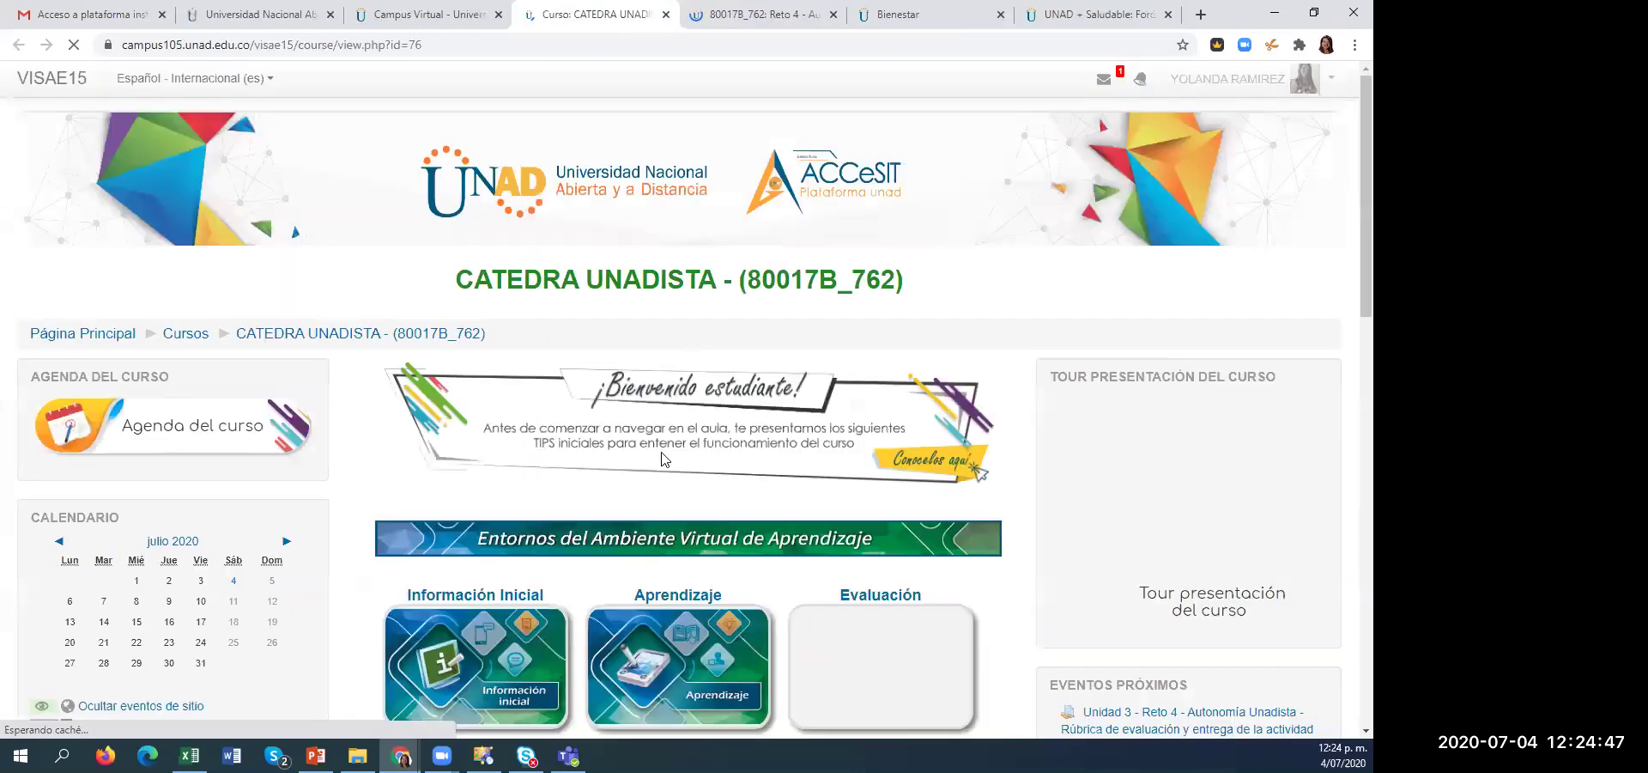
scroll(687, 412, "down", 3)
left_click(687, 412)
- Open the contents and bibliographic references page of Unidad 3 - Vida académica y vida universitaria
scroll(503, 466, "down", 5)
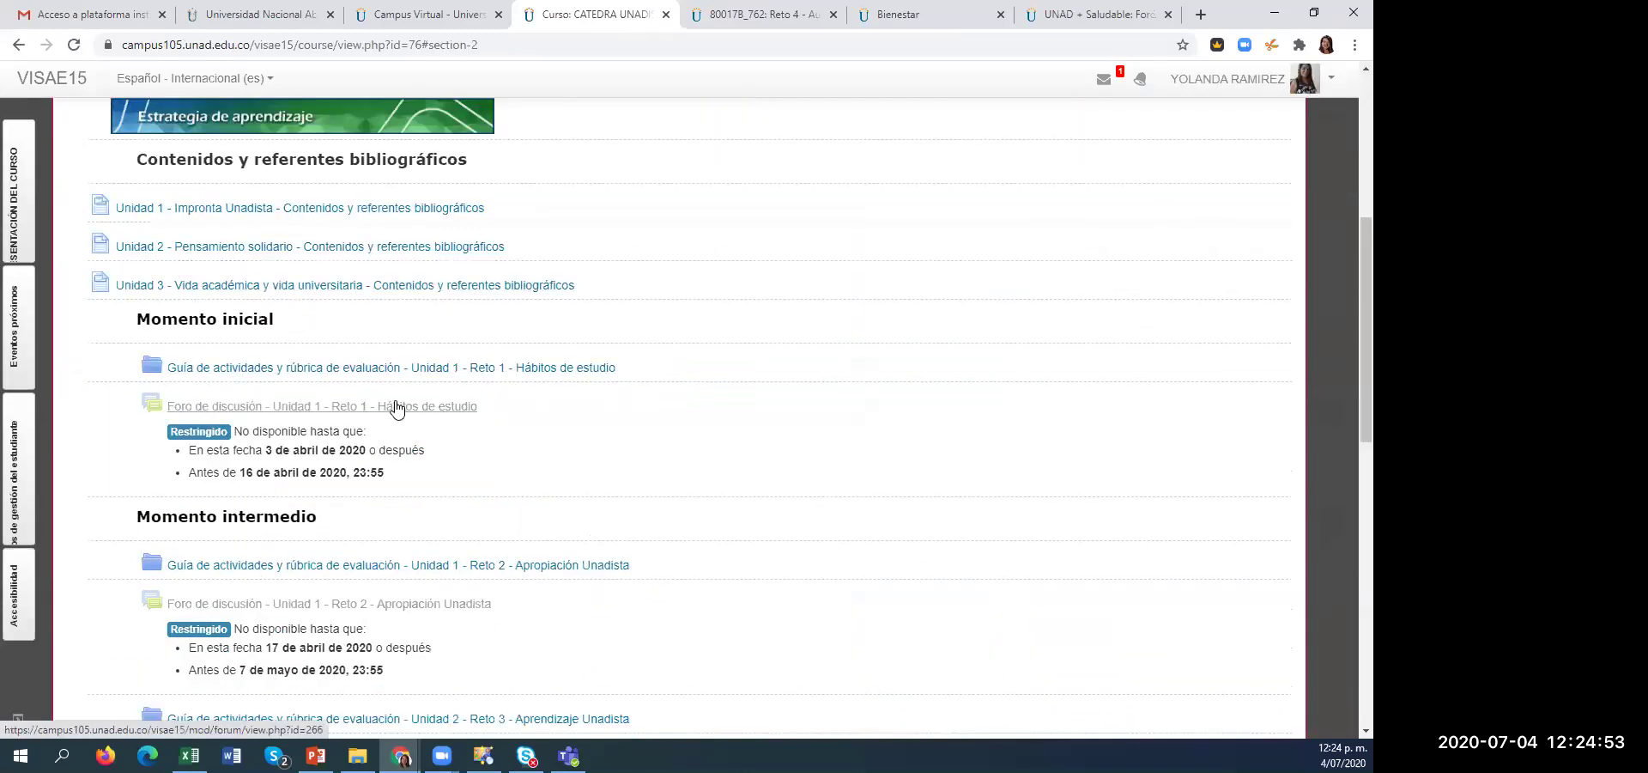
left_click(357, 286)
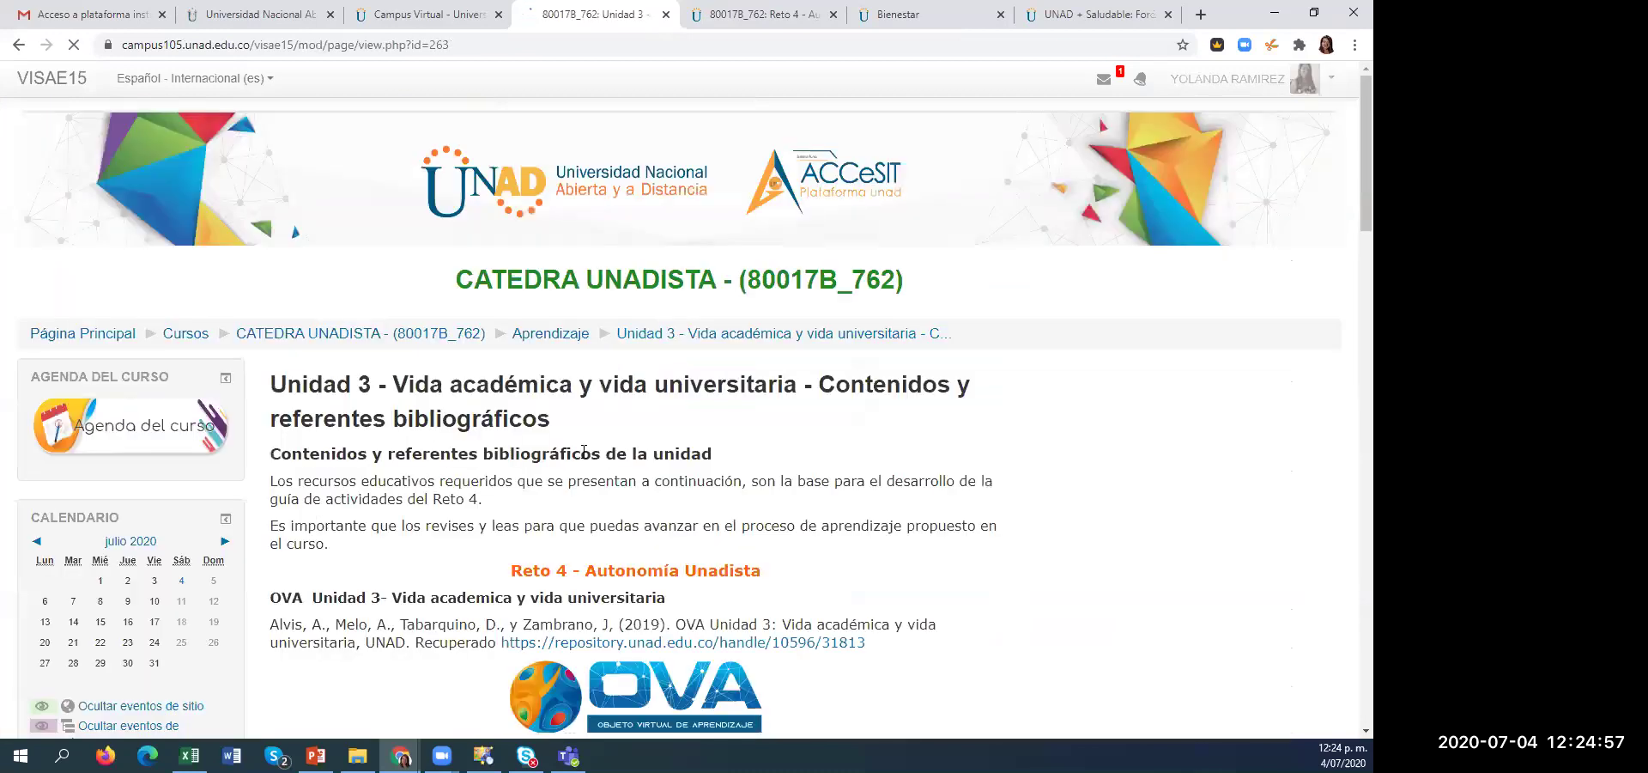
scroll(791, 361, "down", 3)
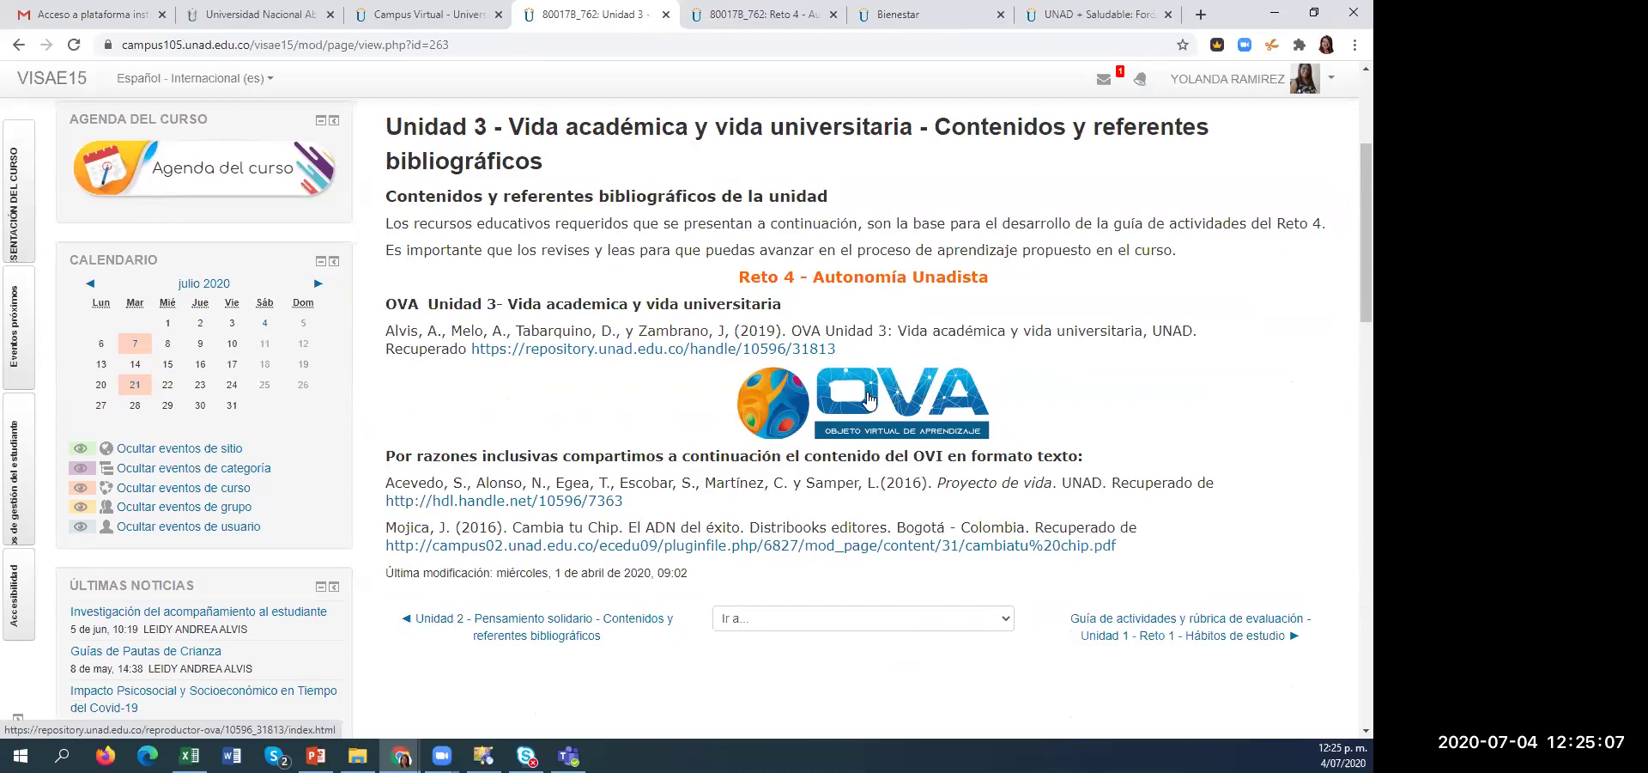
- Launch the Unidad 3 OVA, maximize its window and go to page 13 of the resource
left_click(865, 397)
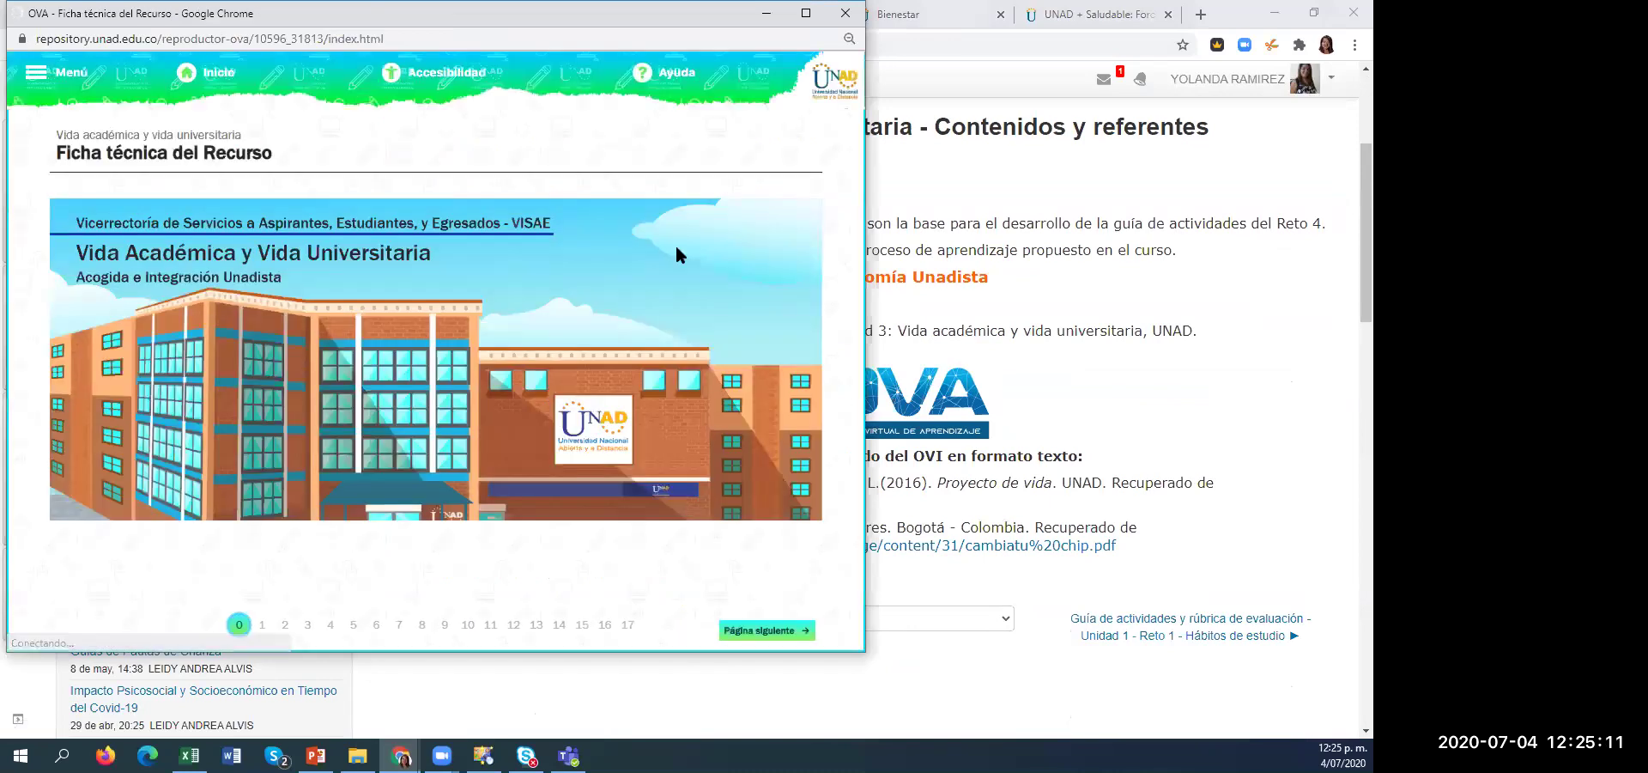
left_click(804, 12)
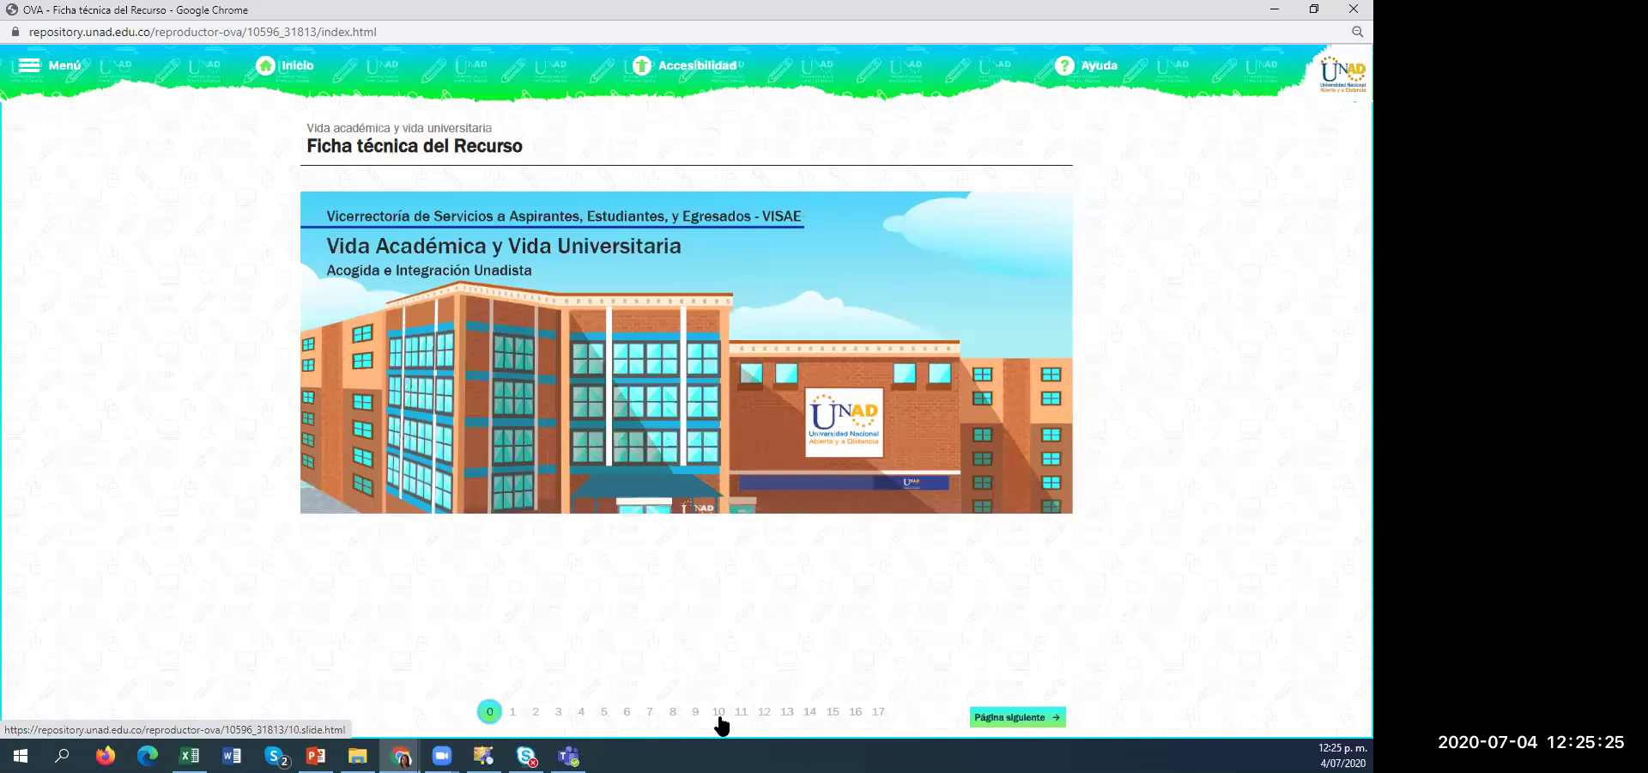
left_click(786, 712)
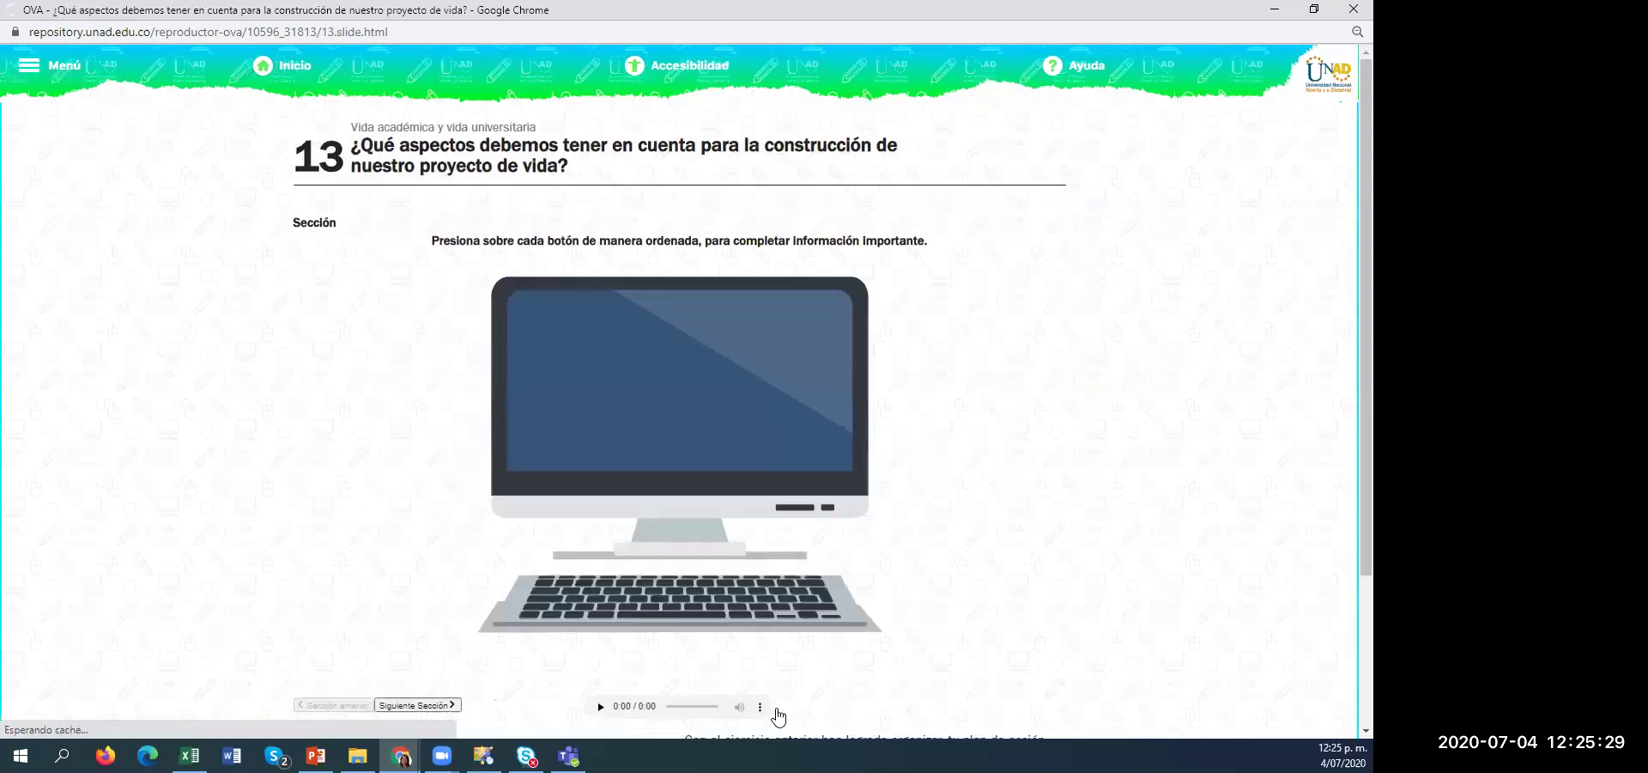